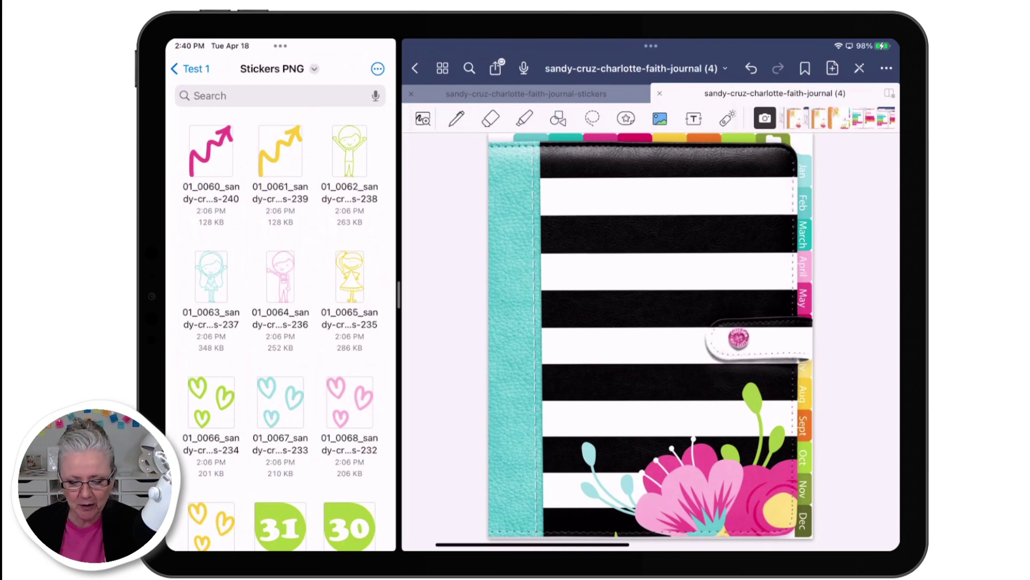
# Switch to Mail and download the Goodnotes Faith Journal zip from the link in the Faith Journal Download email
pyautogui.moveTo(532, 545); pyautogui.dragTo(532, 322)
pyautogui.hotkey('ctrl', 'alt', '7')
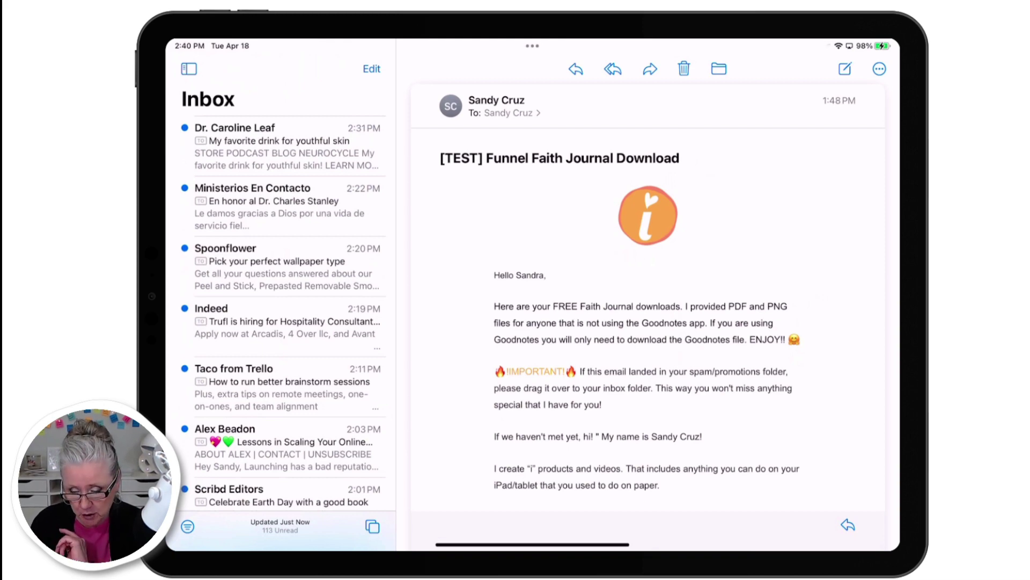
pyautogui.scroll(-5, 648, 295)
pyautogui.scroll(-2, 648, 295)
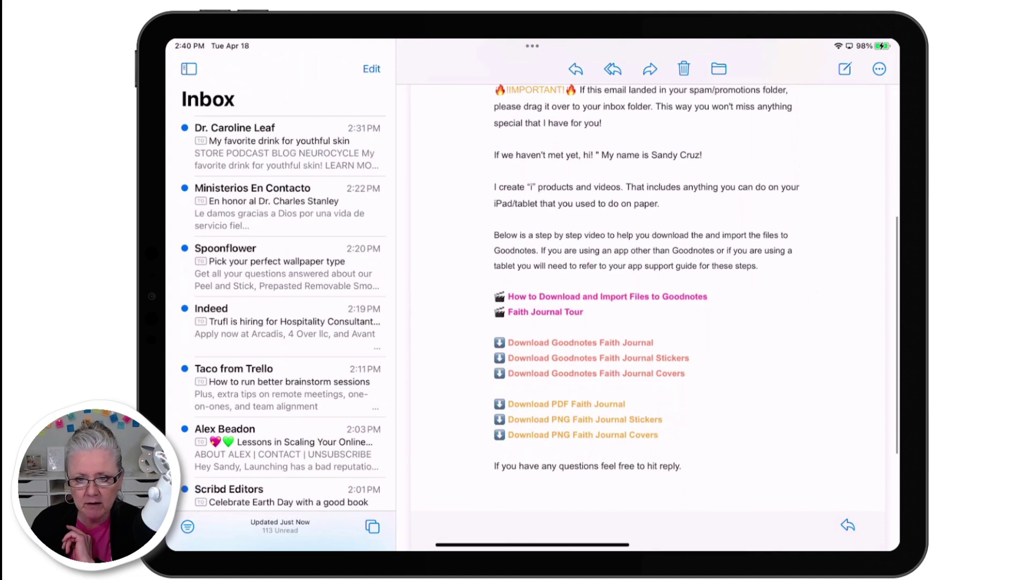
pyautogui.scroll(-3, 647, 295)
pyautogui.scroll(2, 648, 295)
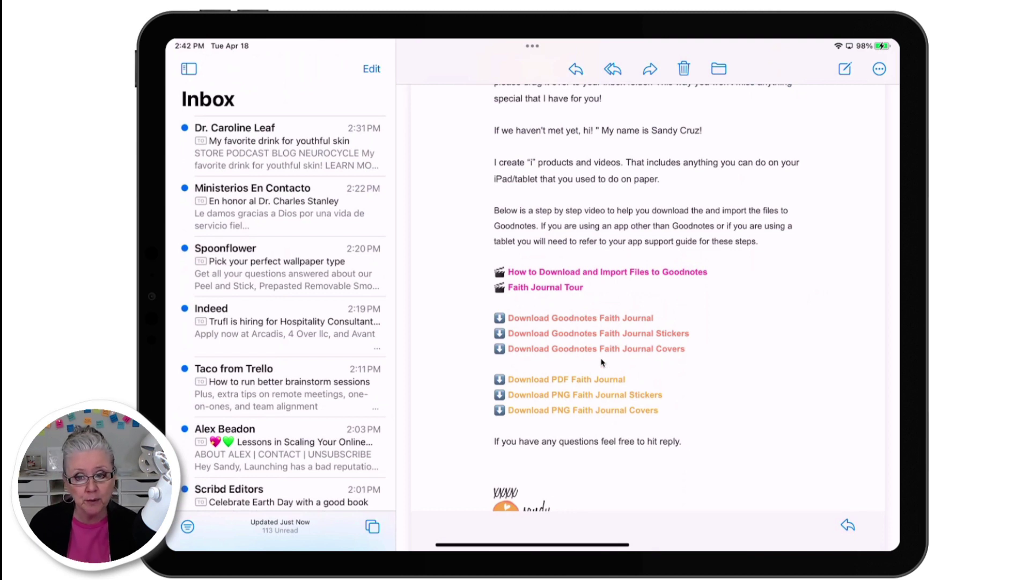
pyautogui.click(589, 318)
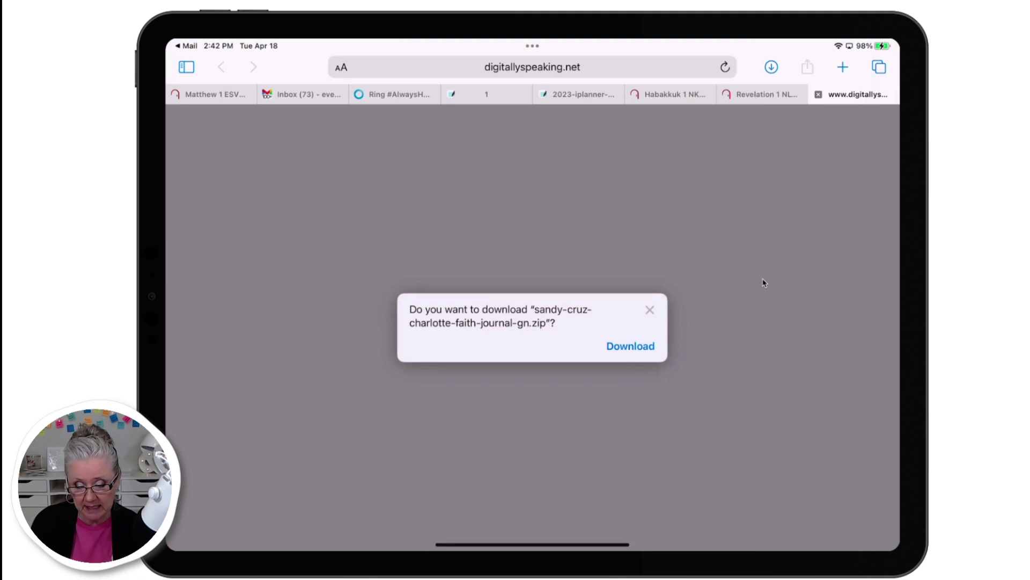
pyautogui.click(612, 352)
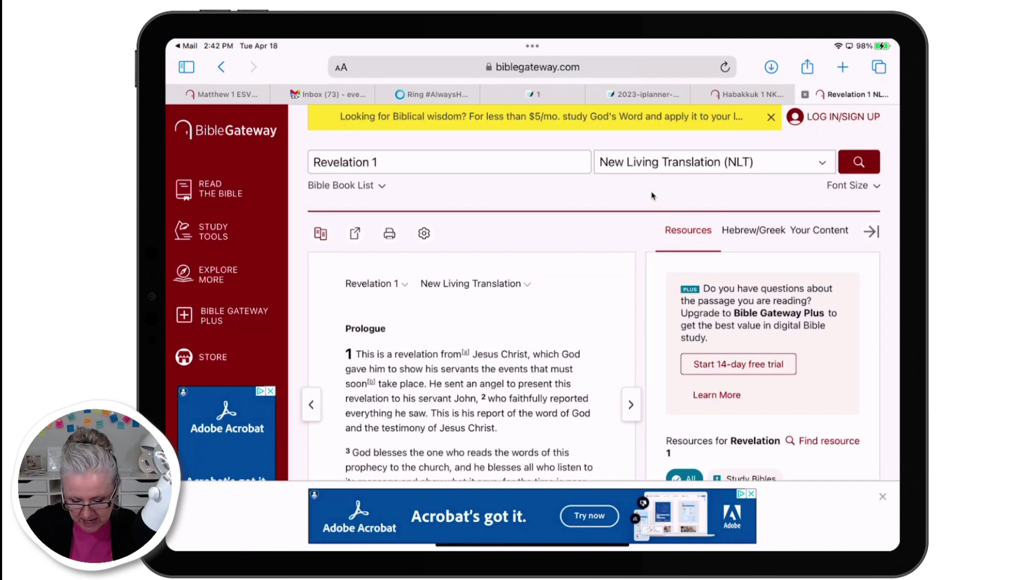
# Switch to the Files app, expand it to full screen, and open the Downloads folder
pyautogui.press('super+Up')
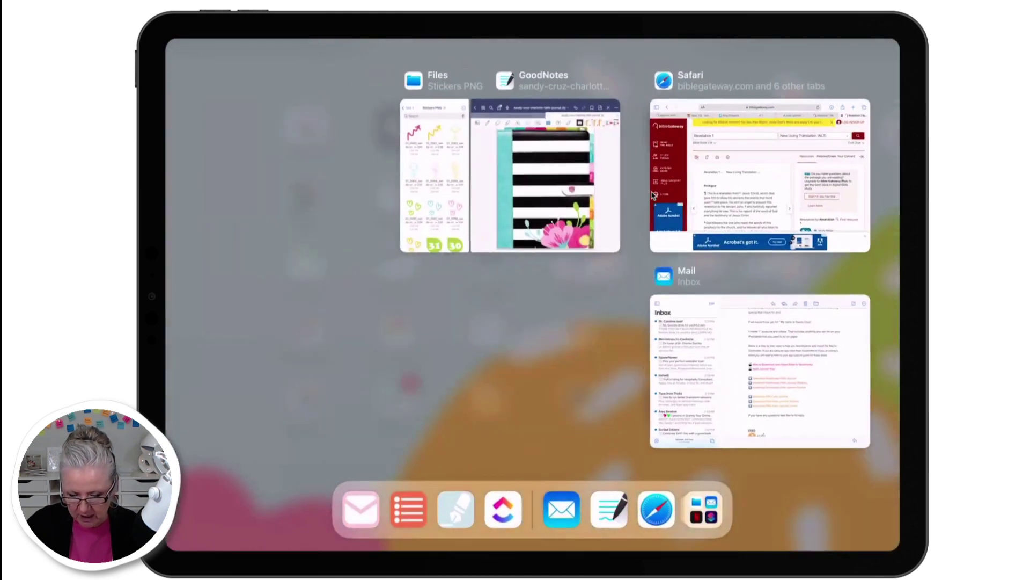
pyautogui.press('super+Up')
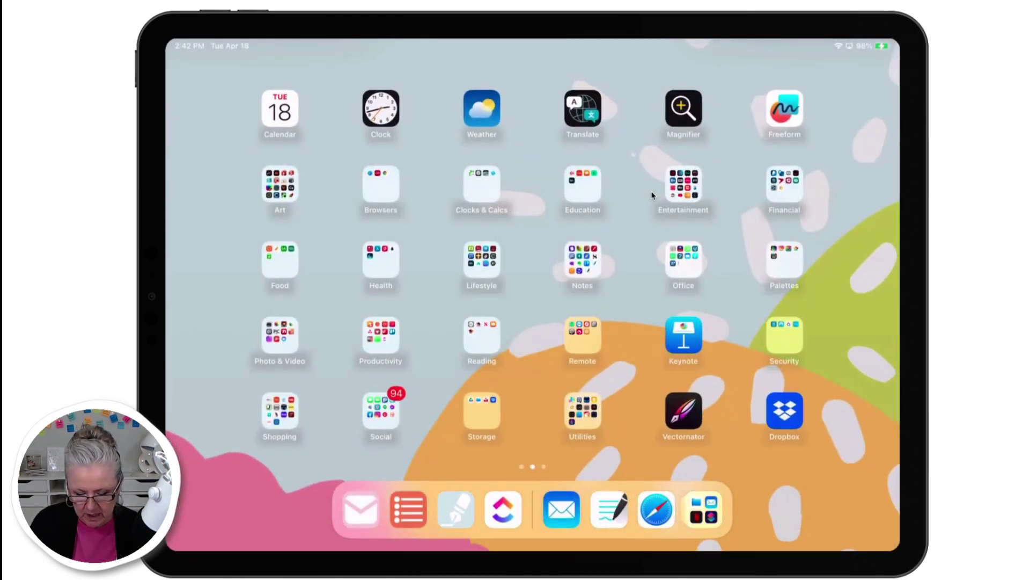
pyautogui.click(671, 190)
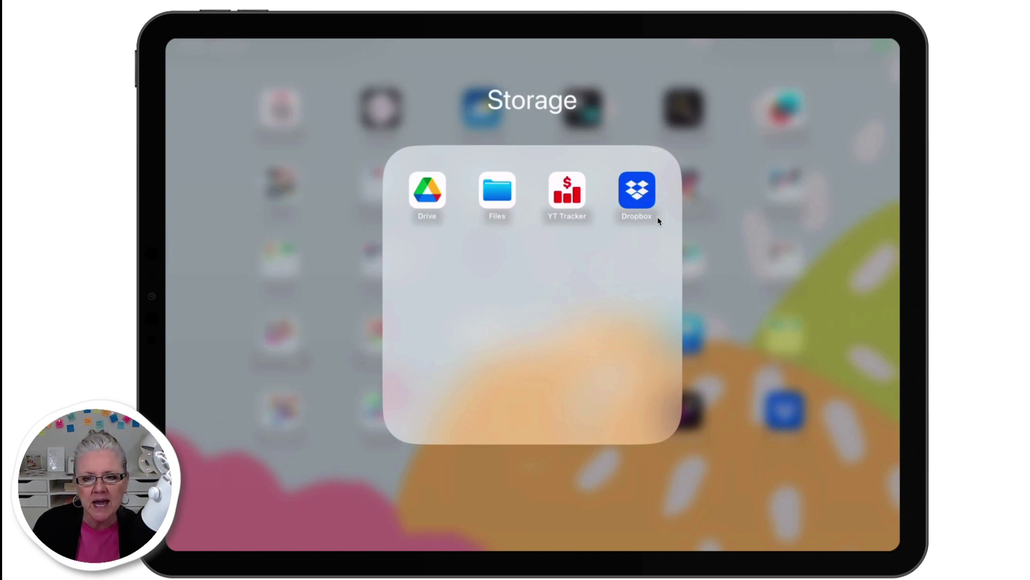
pyautogui.click(497, 190)
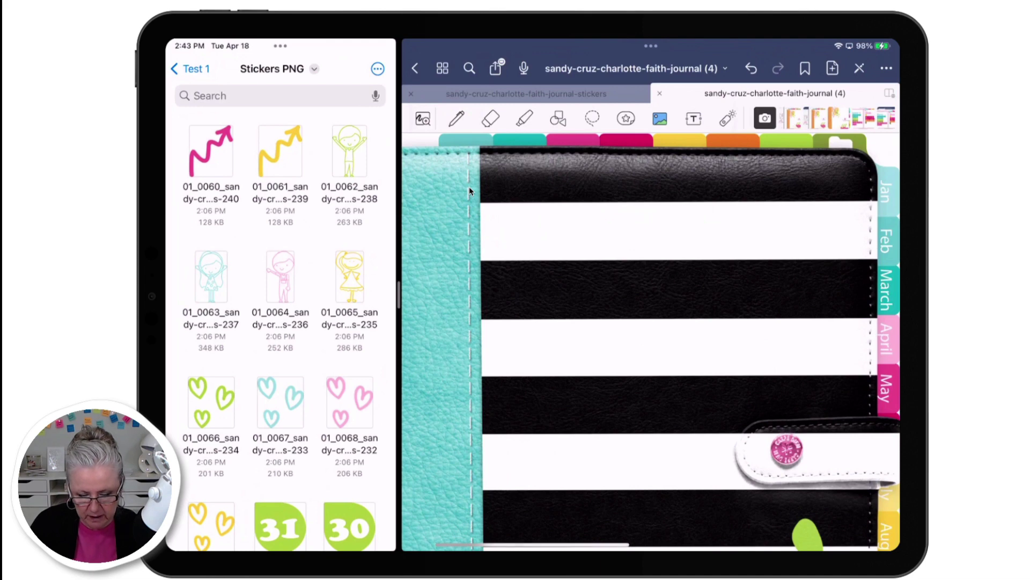
pyautogui.moveTo(399, 295); pyautogui.dragTo(606, 295)
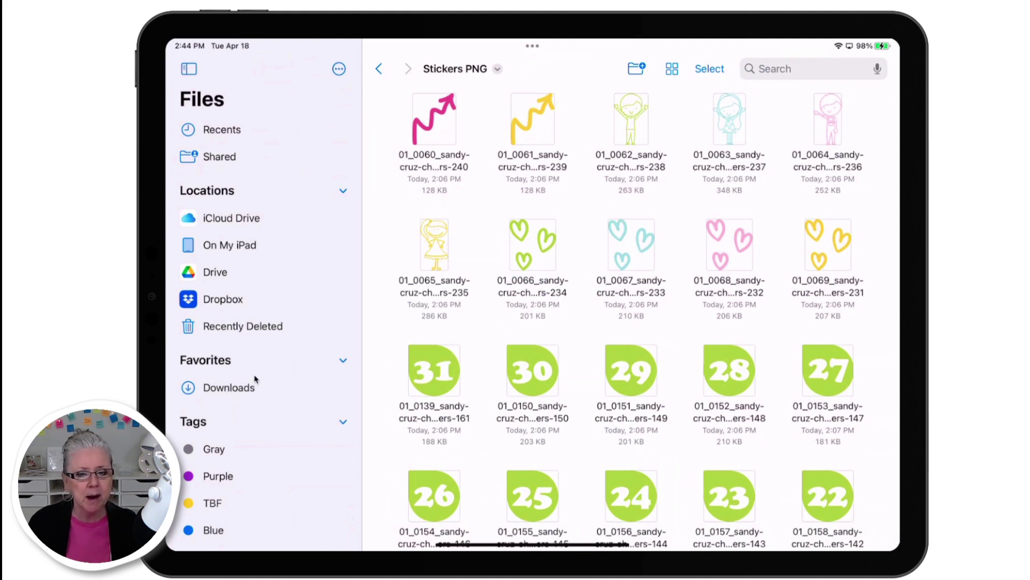
pyautogui.click(227, 389)
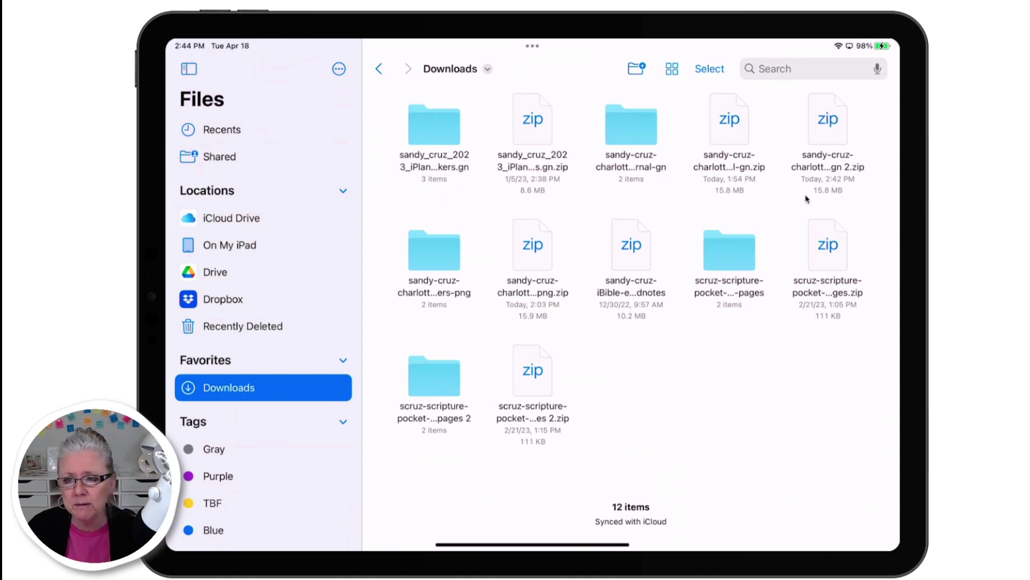
# Extract the newly downloaded charlotte-faith-journal-gn 2.zip and open the Goodnotes file inside the extracted folder
pyautogui.click(829, 132)
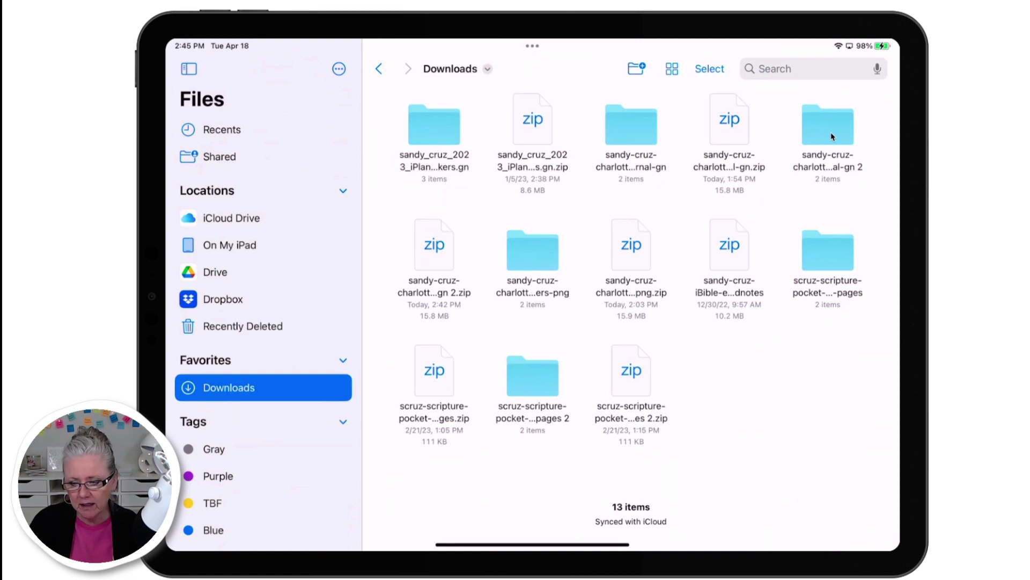
pyautogui.click(831, 135)
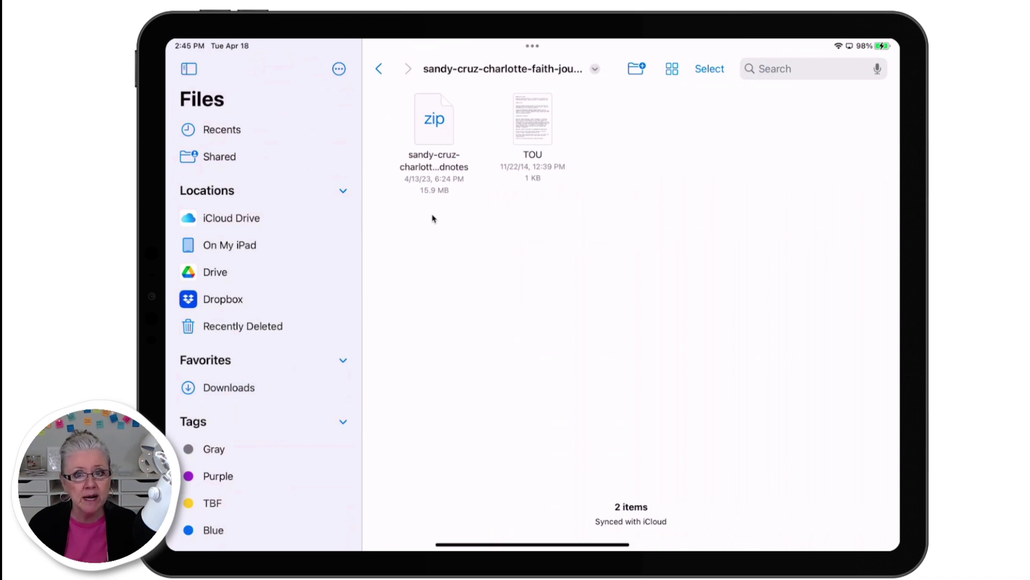
pyautogui.click(440, 142)
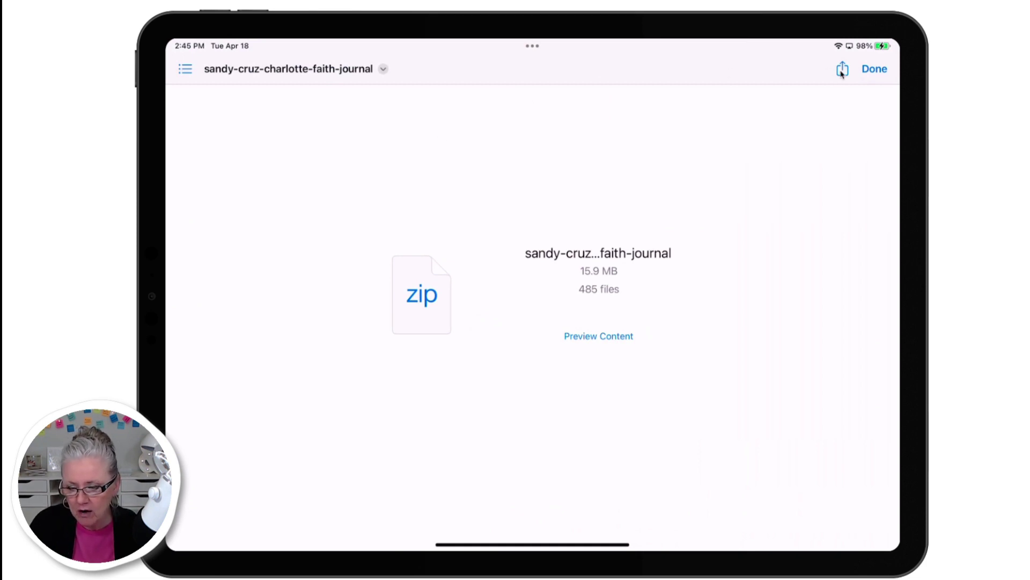
# Share the faith journal file to GoodNotes and import it as a new document into the Testing A folder
pyautogui.click(841, 70)
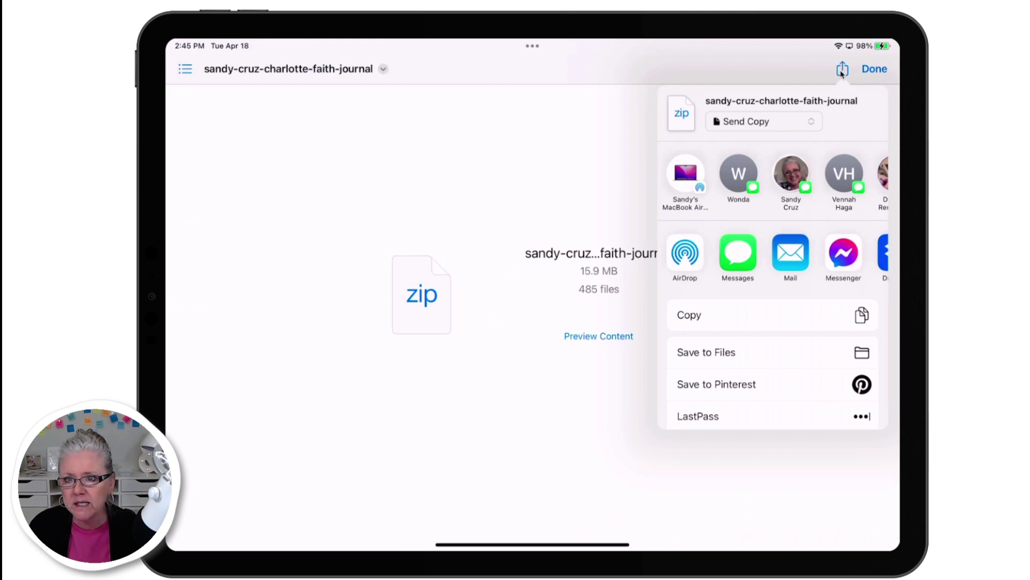
pyautogui.scroll(-5, 732, 285)
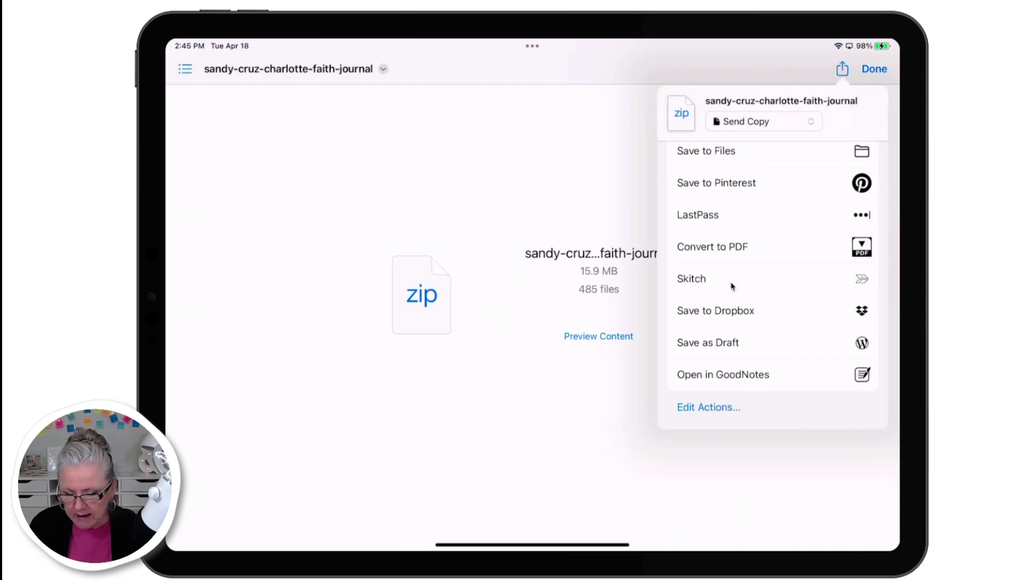
pyautogui.click(708, 377)
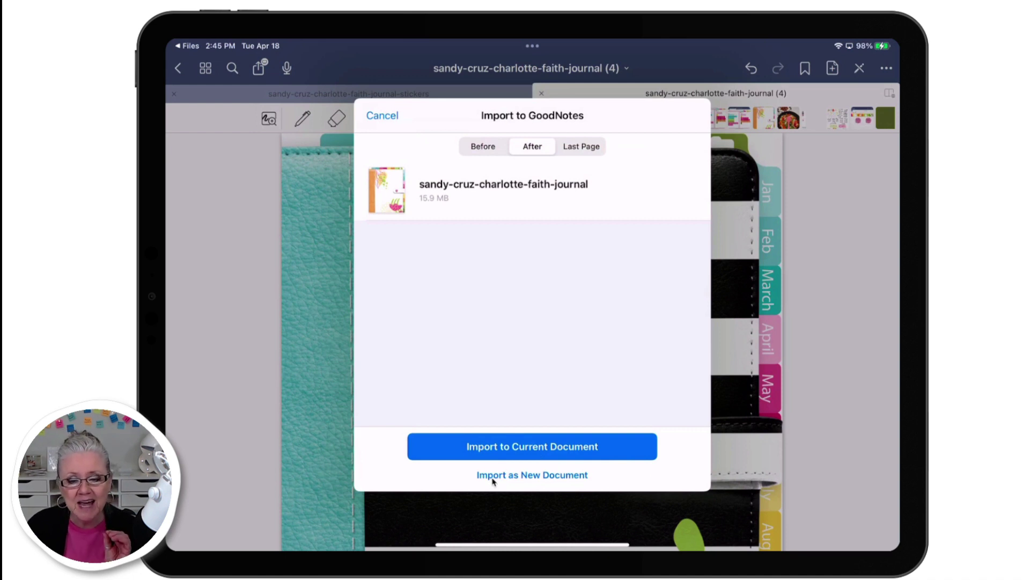
pyautogui.click(547, 476)
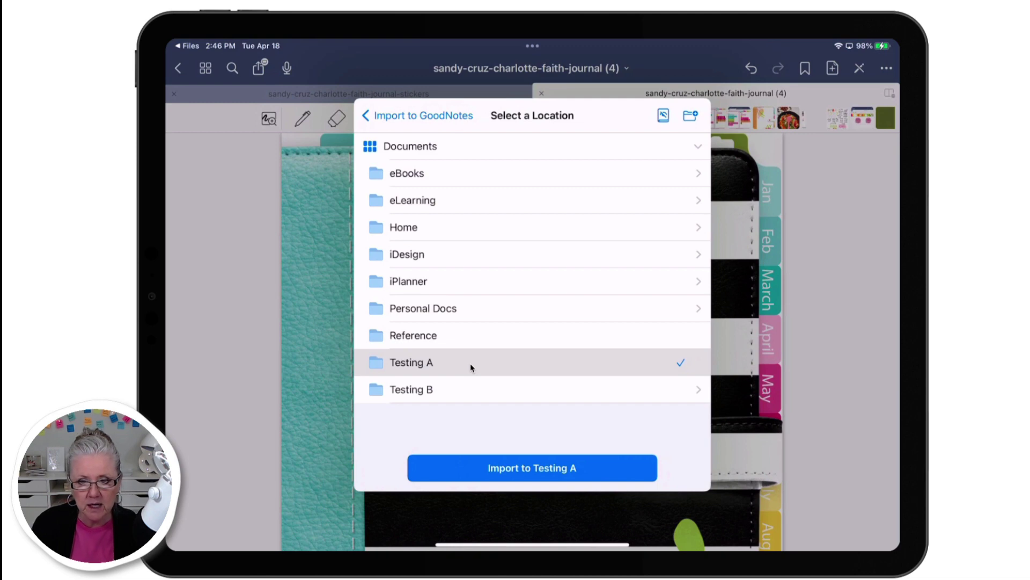
pyautogui.click(509, 478)
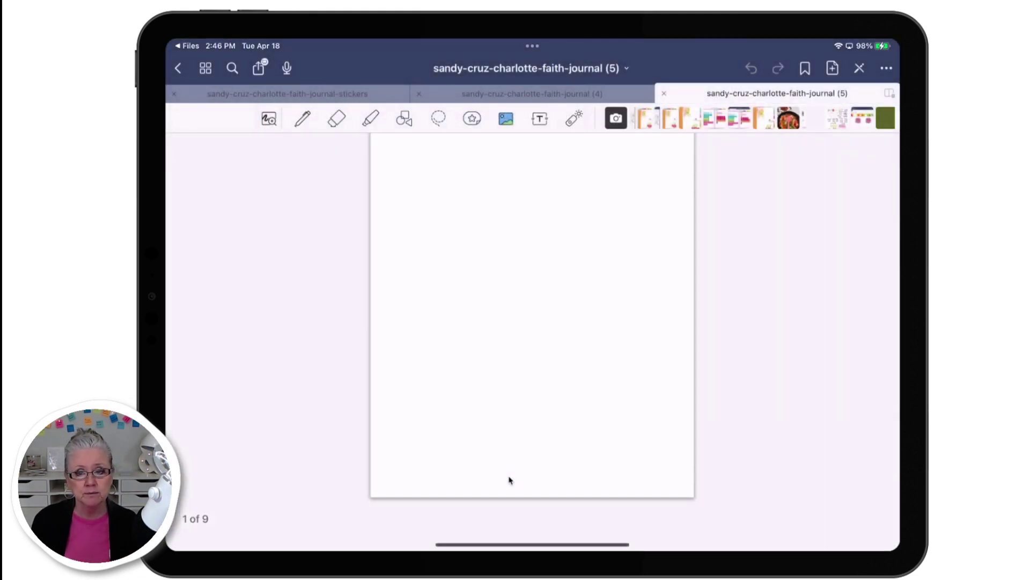
# Look through the page thumbnails of the imported faith journal, from its covers to the inner spreads and back
pyautogui.scroll(2, 510, 480)
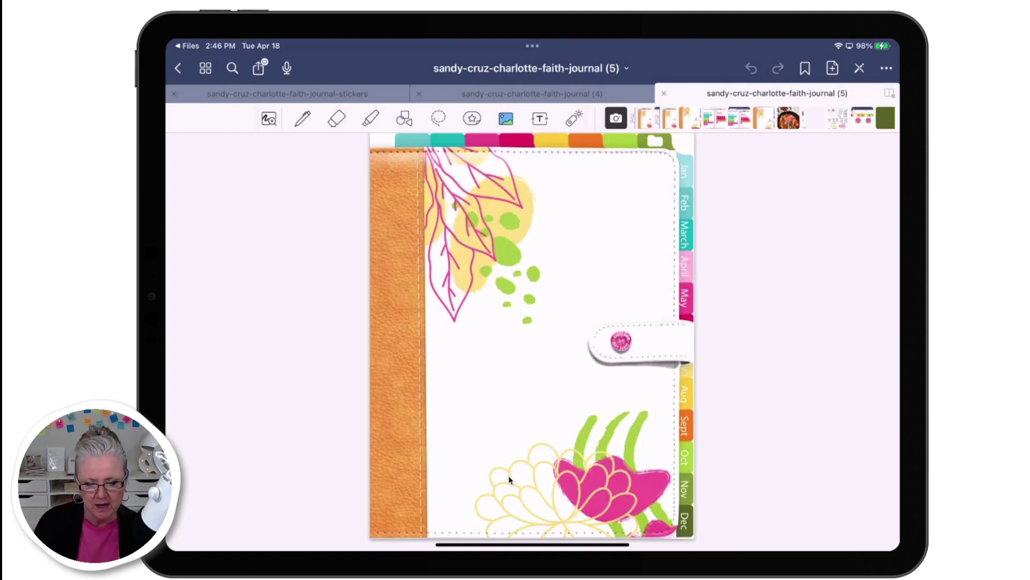
pyautogui.press('super+t')
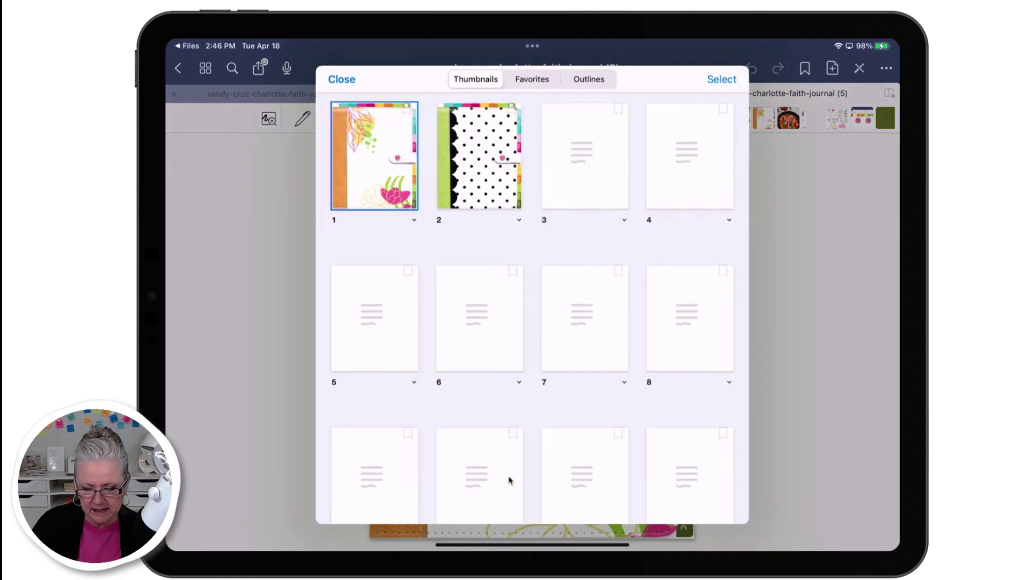
pyautogui.scroll(-10, 510, 480)
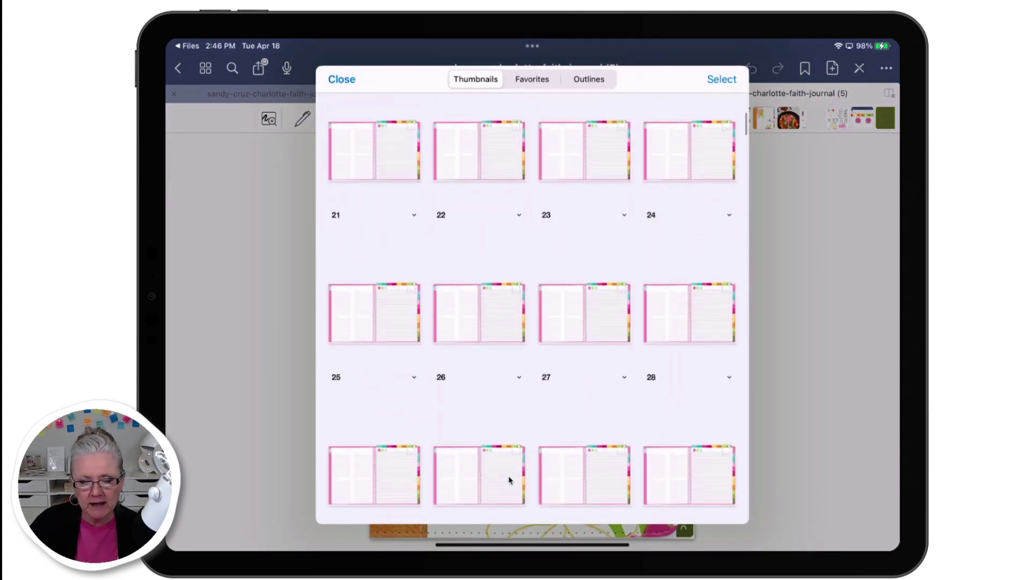
pyautogui.scroll(15, 510, 479)
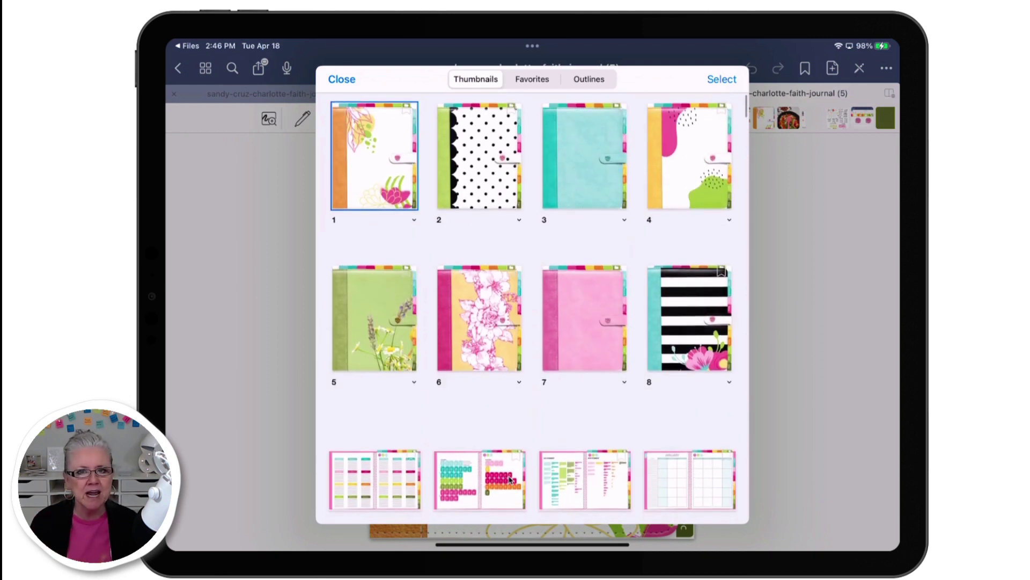
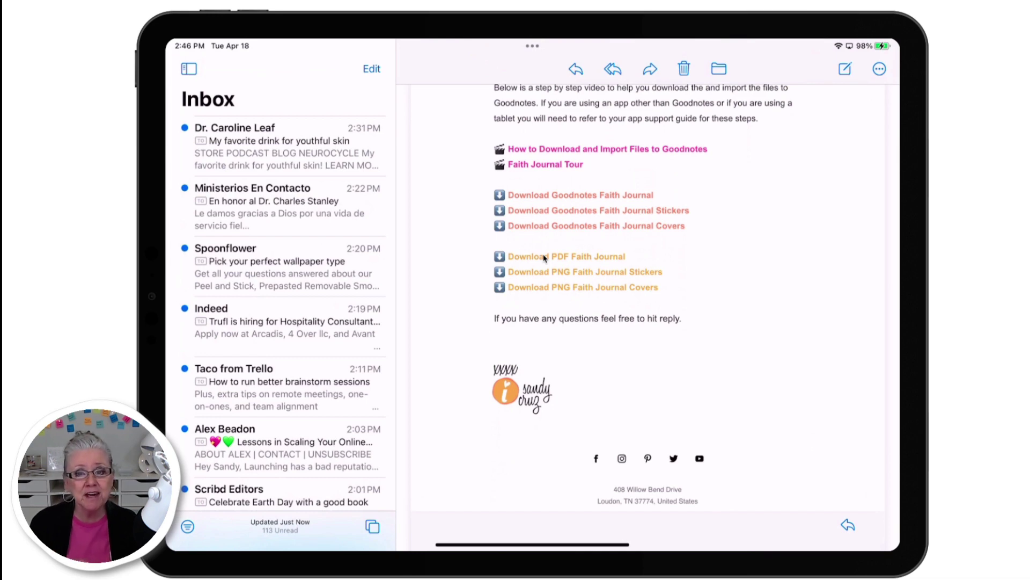
# Switch from Mail back to GoodNotes and show the journal's cover thumbnails again
pyautogui.moveTo(532, 544); pyautogui.dragTo(532, 376)
pyautogui.click(558, 508)
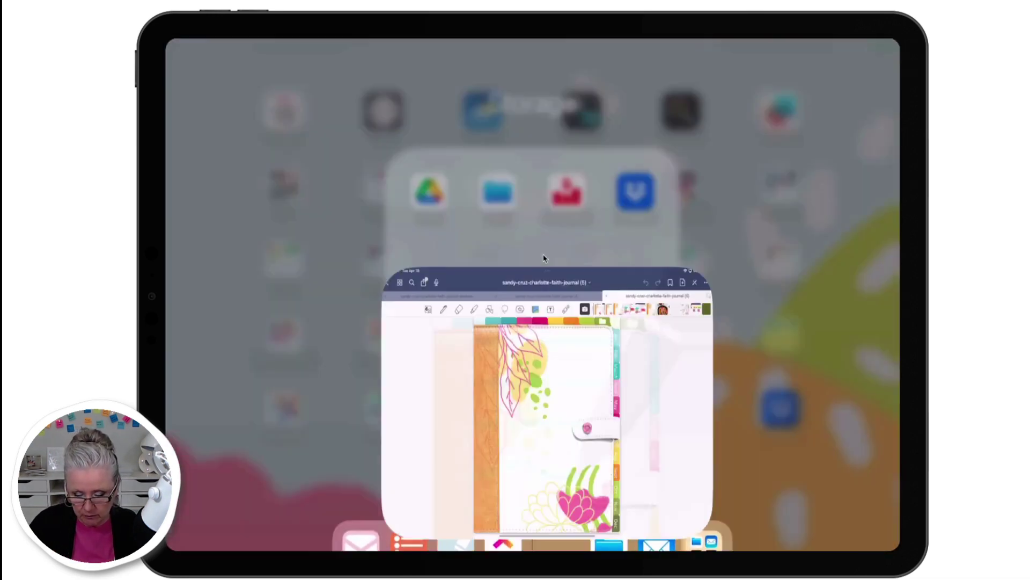
pyautogui.scroll(-5, 543, 259)
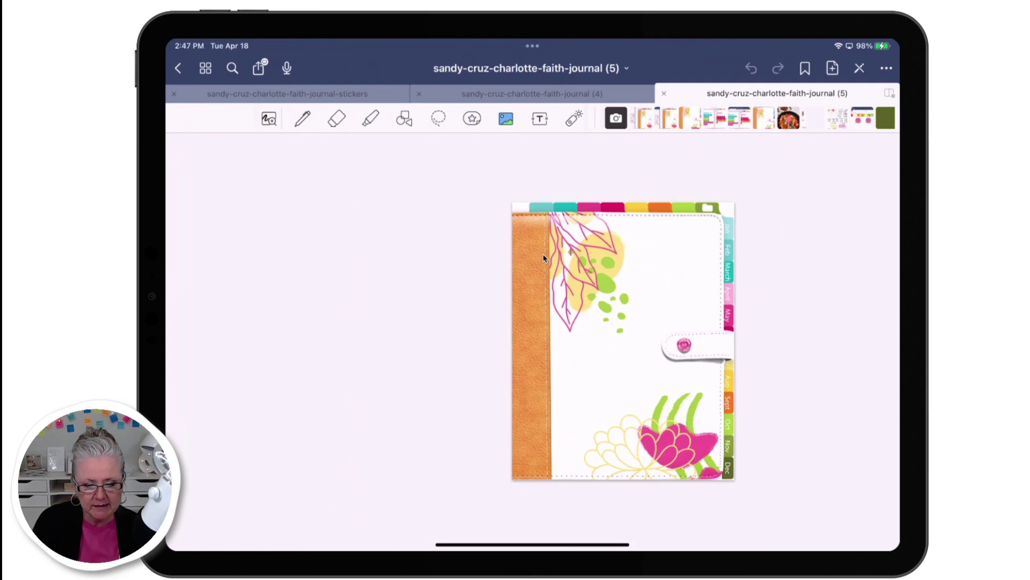
pyautogui.scroll(-3, 544, 259)
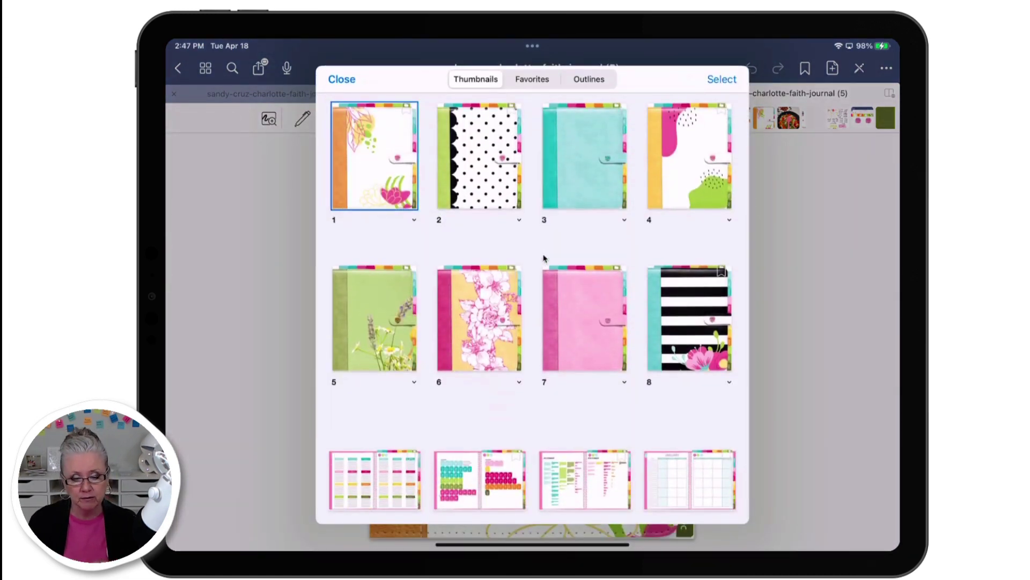
# Return to the download email in Mail and download the PNG Faith Journal Stickers zip
pyautogui.press('super+h')
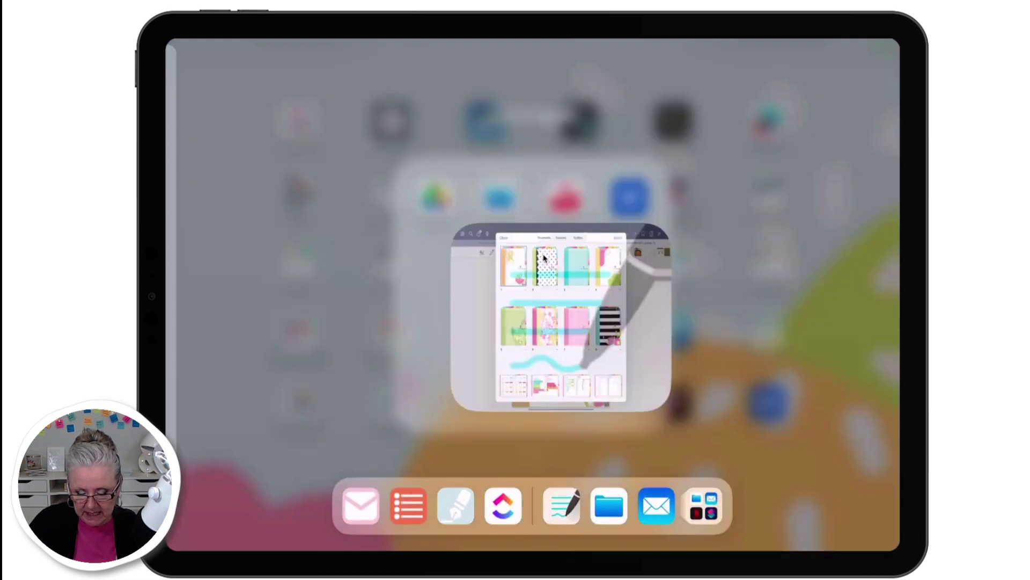
pyautogui.press('super+7')
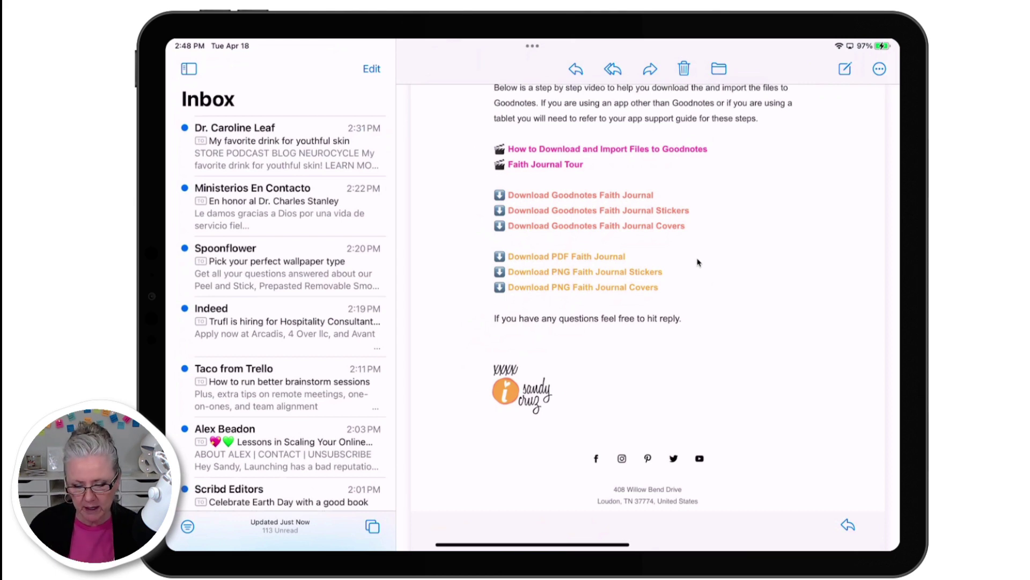
pyautogui.scroll(3, 698, 262)
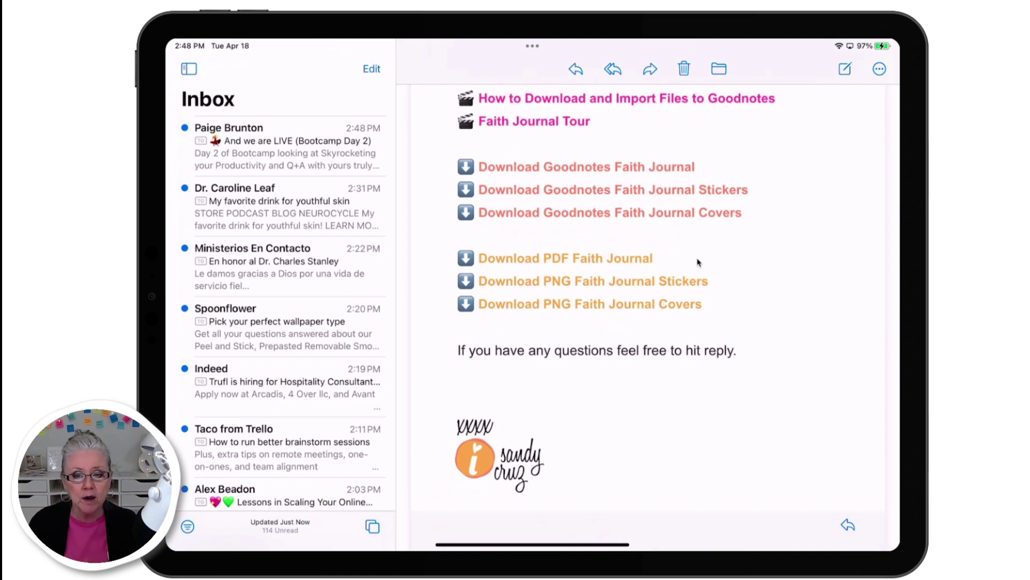
pyautogui.click(655, 289)
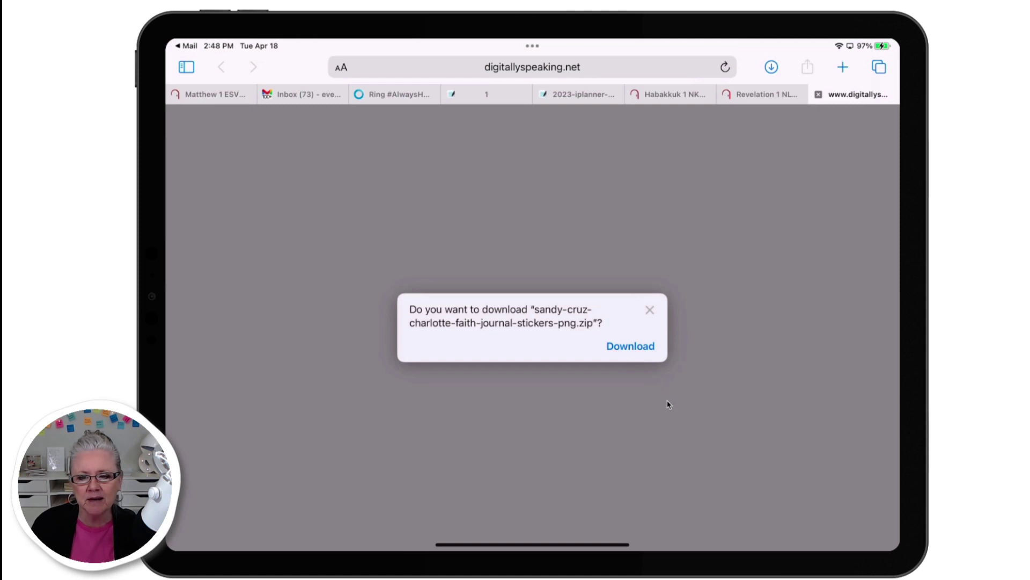
pyautogui.click(621, 347)
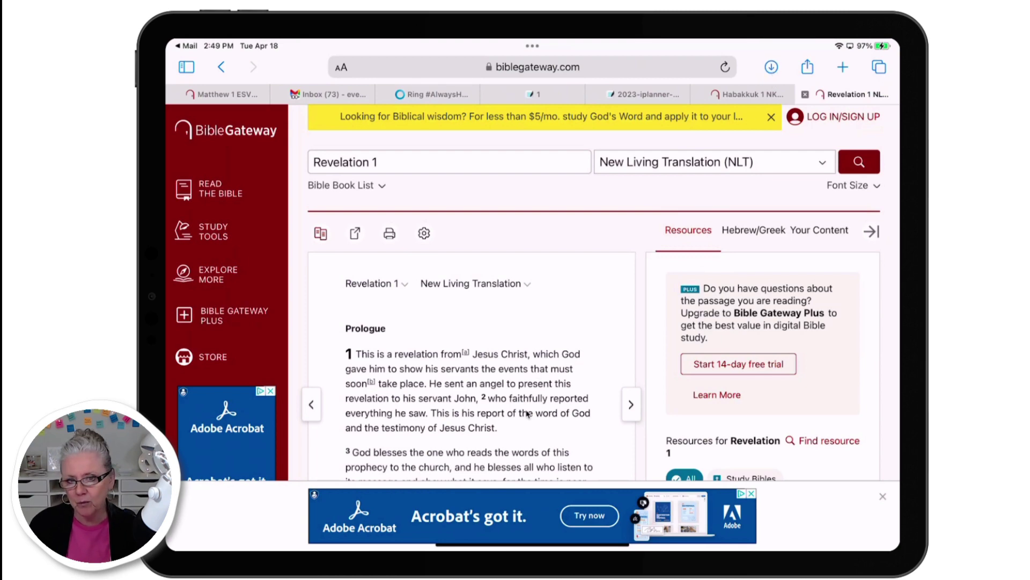
# Switch to the Files app and open the Downloads folder containing the PNG stickers zip
pyautogui.press('super+Up')
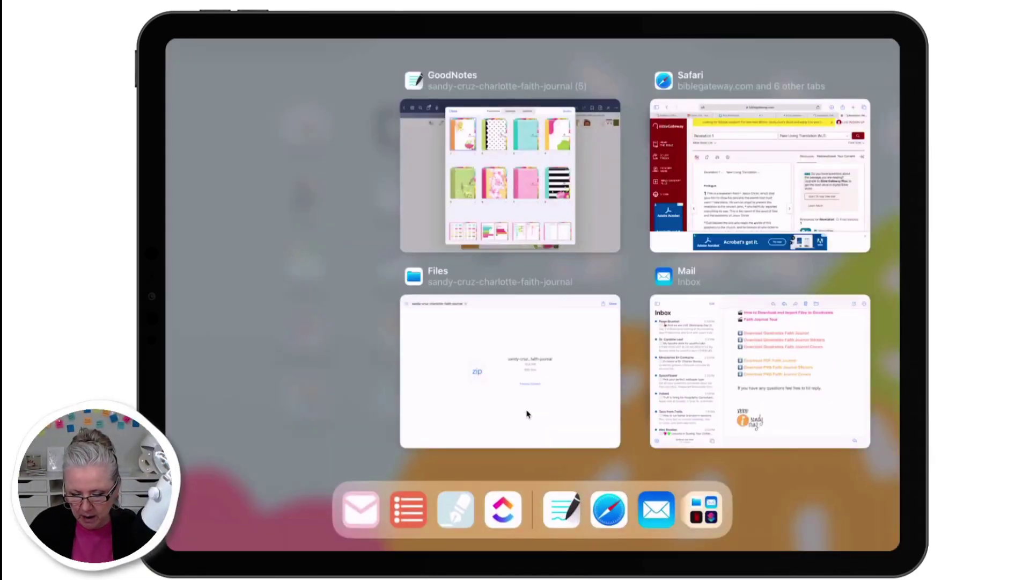
pyautogui.click(526, 414)
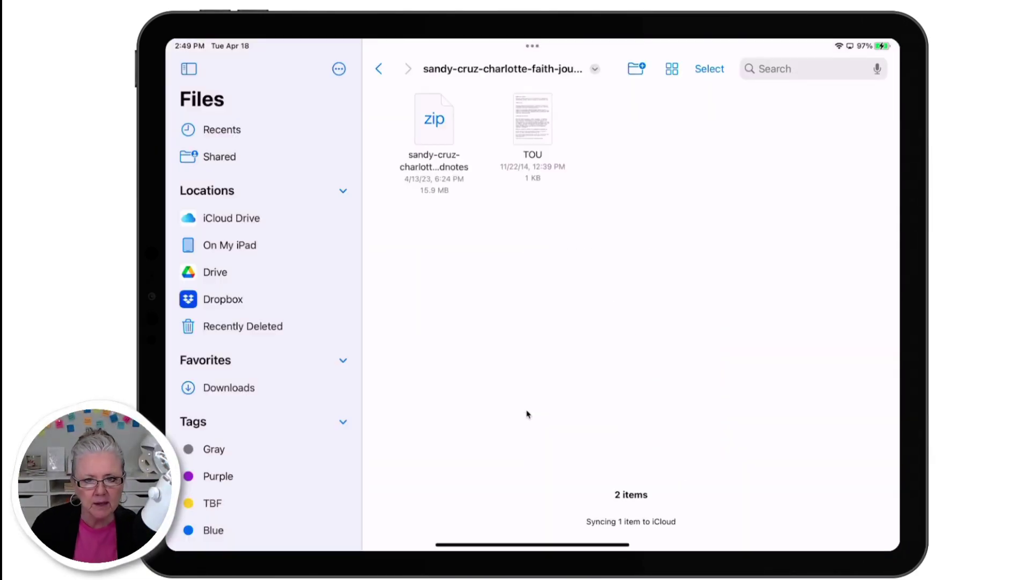
pyautogui.click(224, 388)
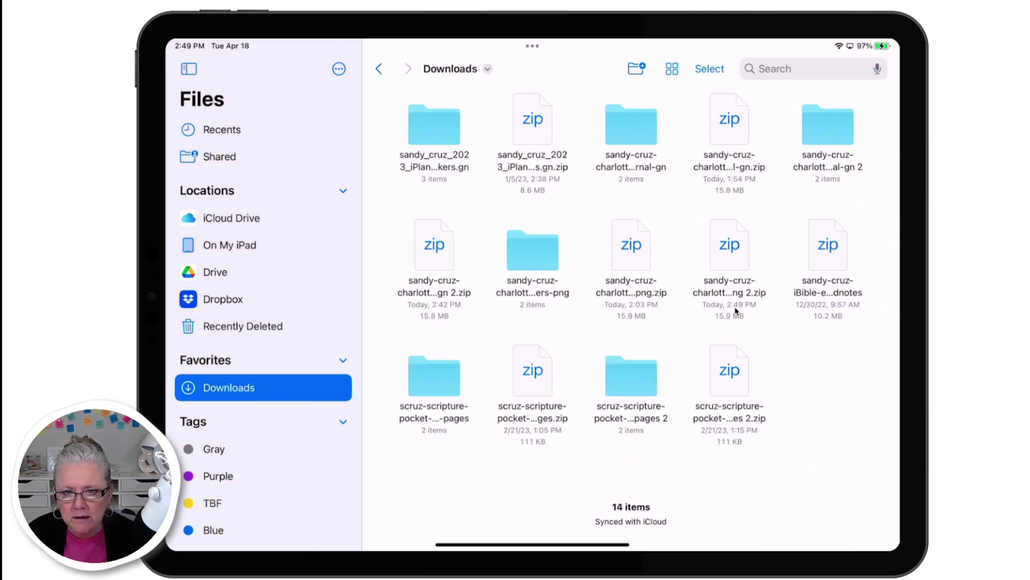
# Unzip the newly downloaded PNG stickers zip, look inside its Stickers PNG folder, and return to the parent folder
pyautogui.click(729, 248)
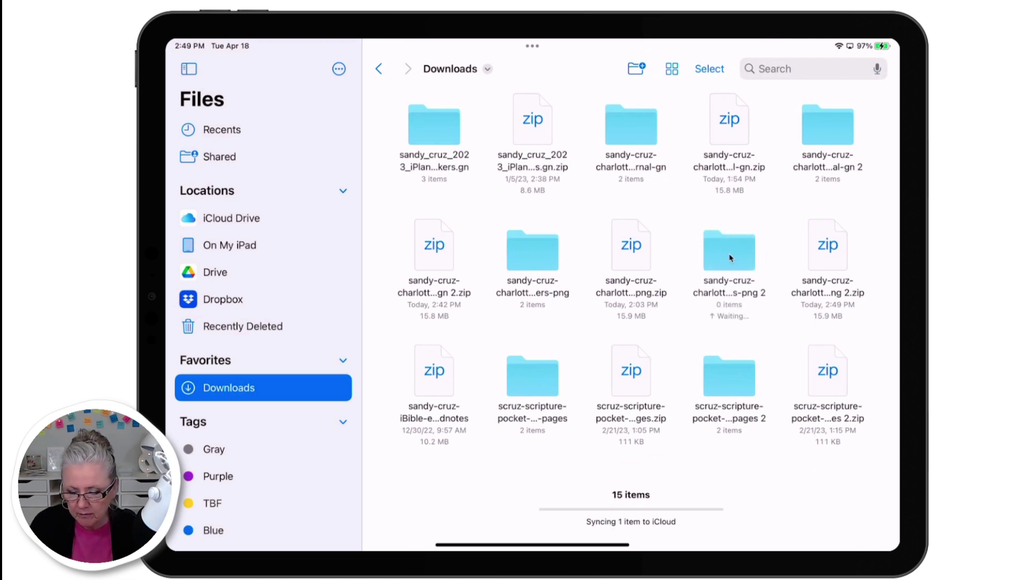
pyautogui.click(729, 258)
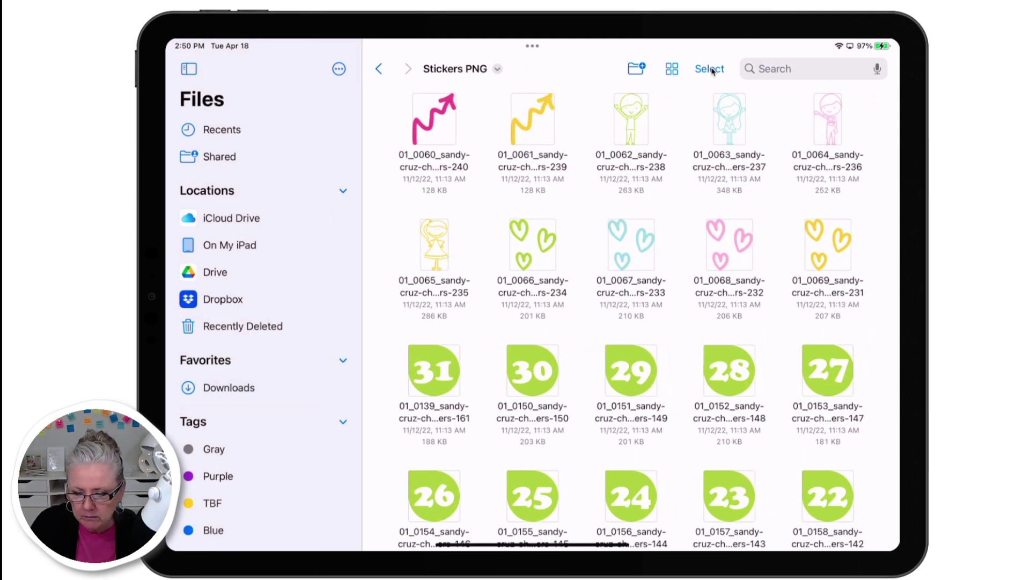
pyautogui.press('super+bracketleft')
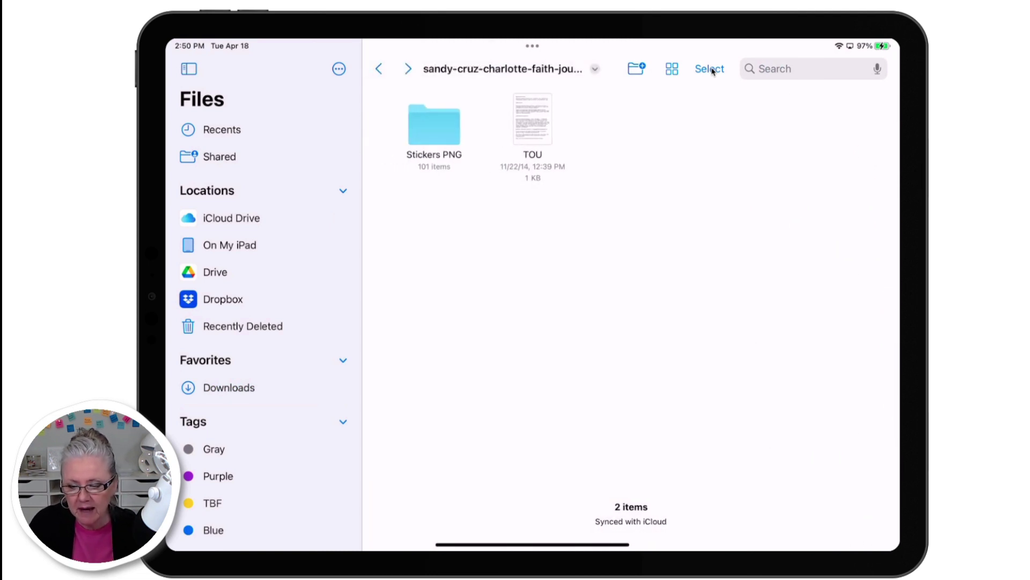
# Copy the Stickers PNG folder into a new Dropbox folder named Test 2
pyautogui.click(710, 68)
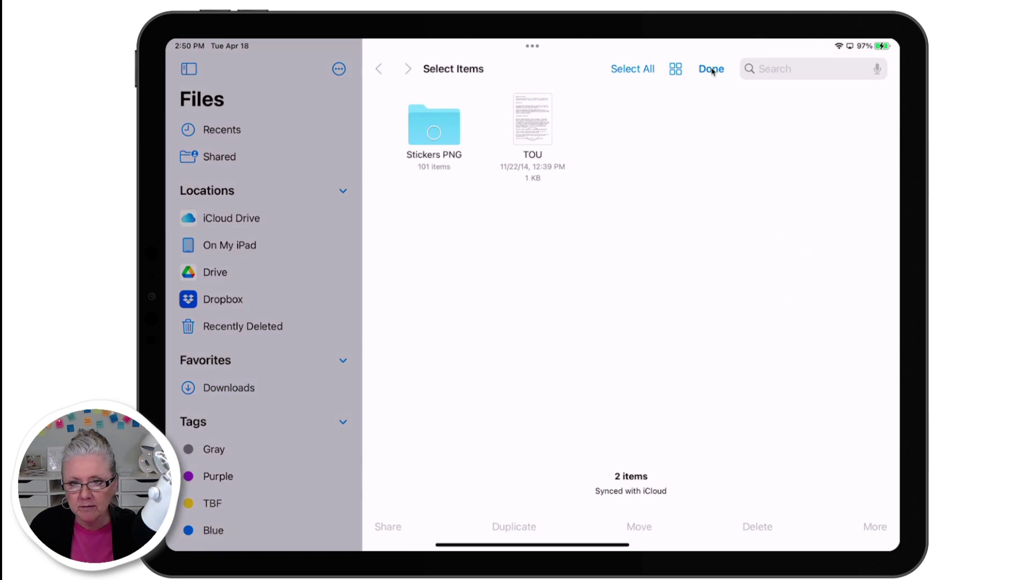
pyautogui.click(427, 131)
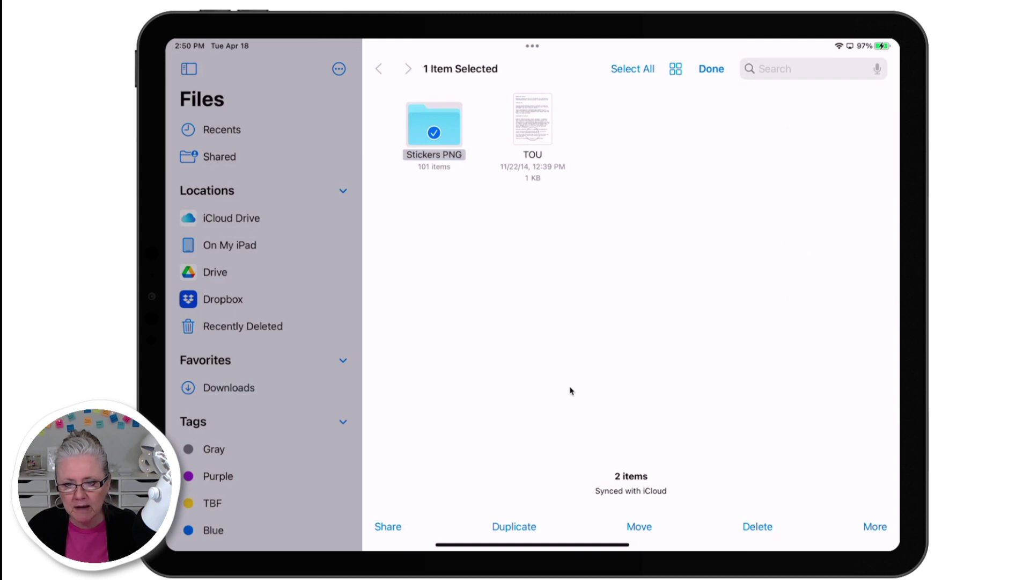
pyautogui.click(639, 527)
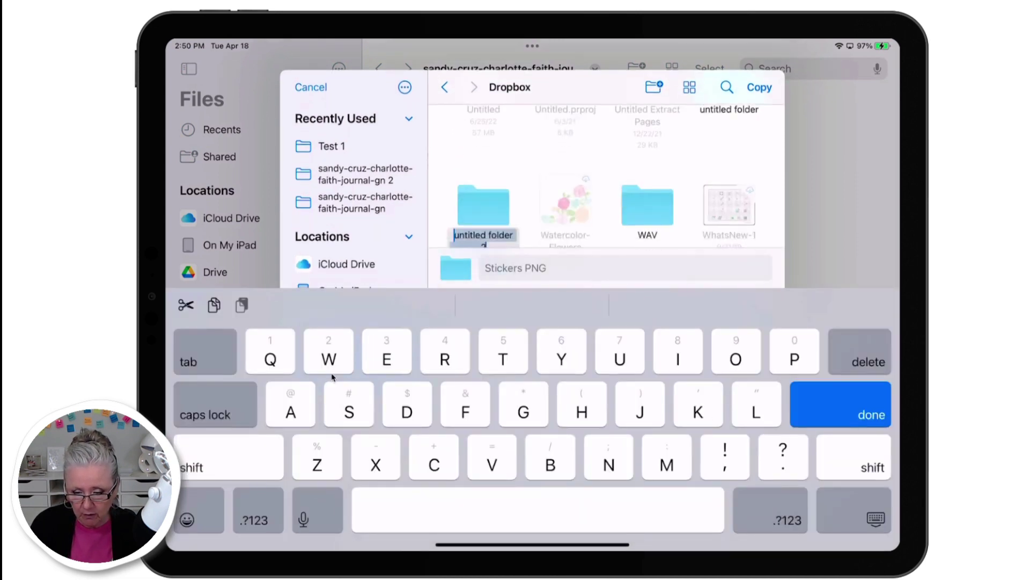
pyautogui.write('Test')
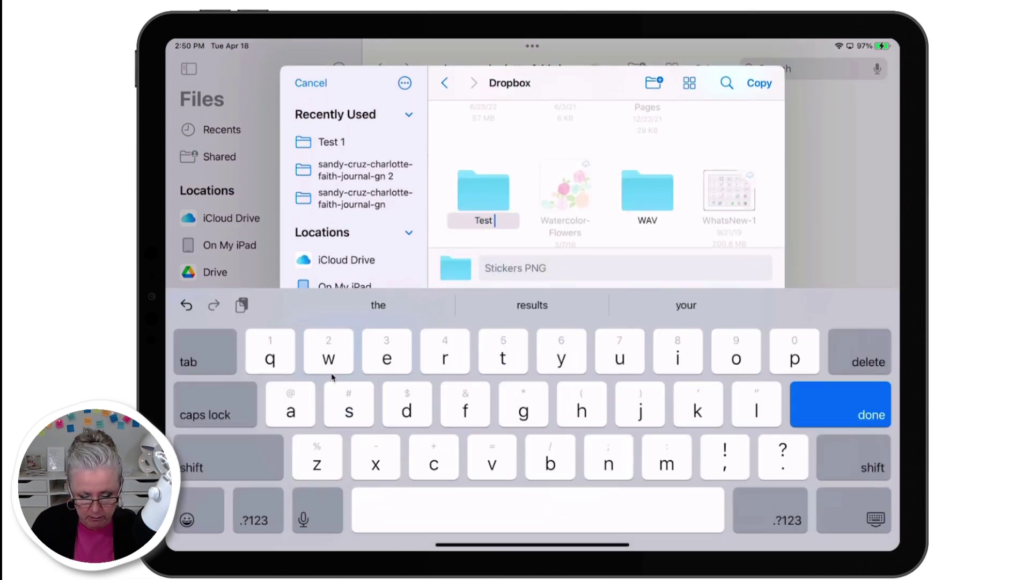
pyautogui.write(' 2')
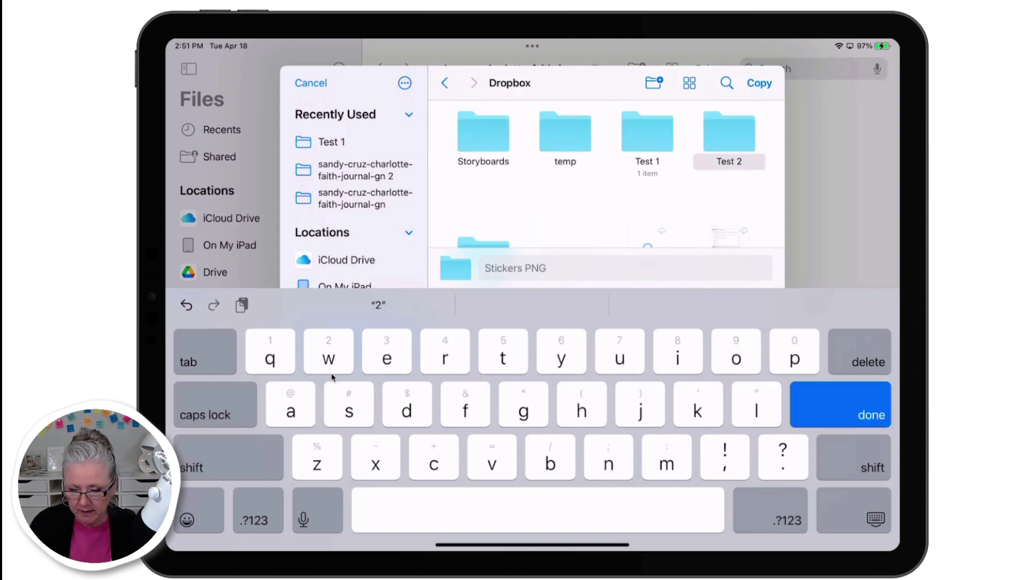
pyautogui.press('Return')
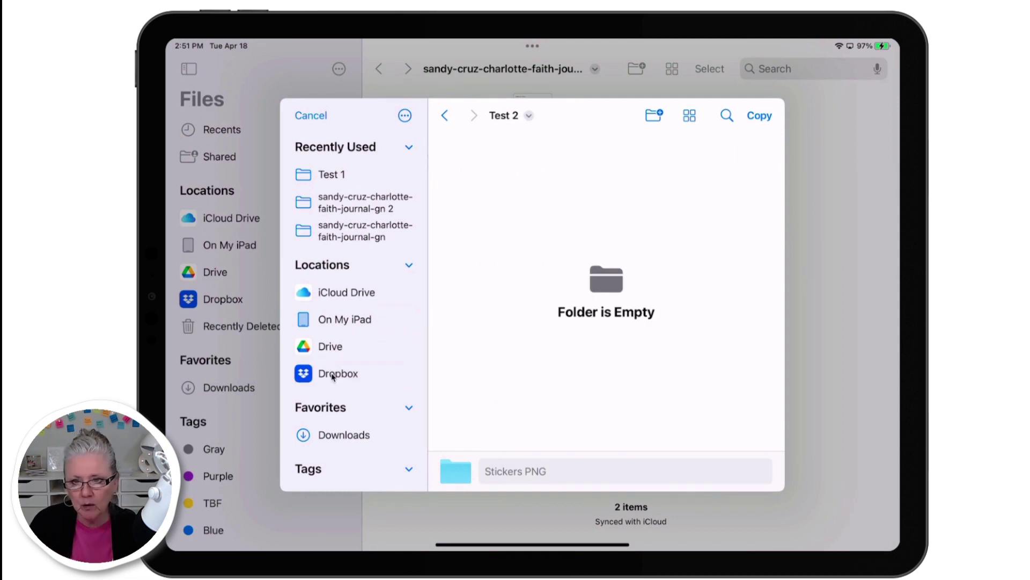
pyautogui.click(771, 127)
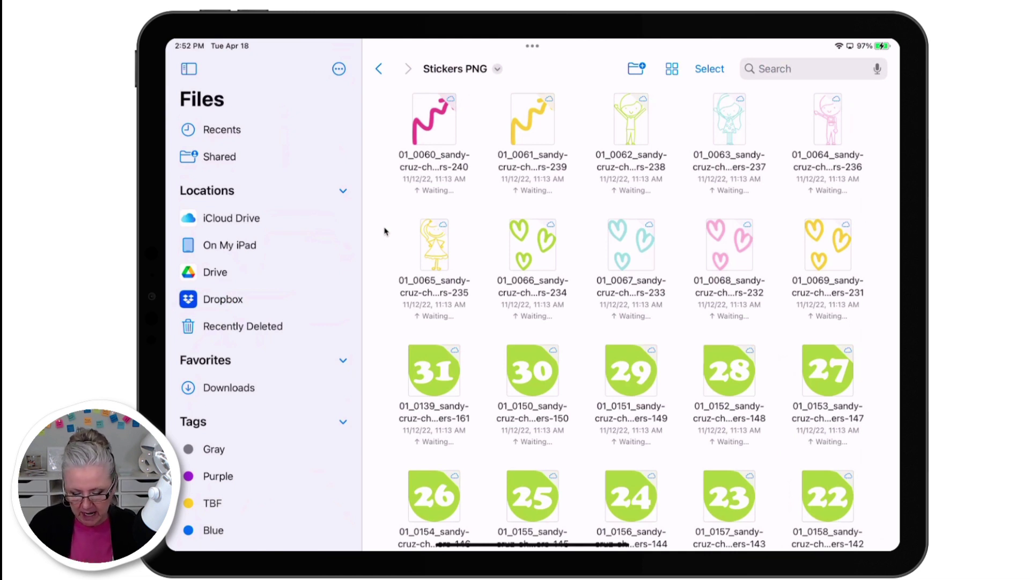
# Open GoodNotes in Split View beside the Stickers PNG folder, with the faith journal's February calendar in view
pyautogui.press('super+alt+d')
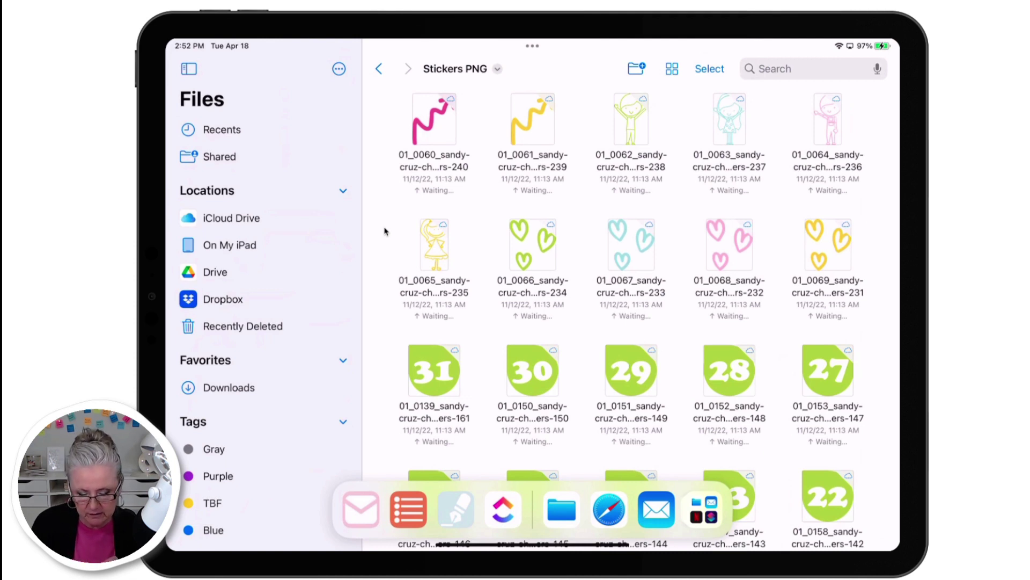
pyautogui.moveTo(456, 509); pyautogui.dragTo(853, 241)
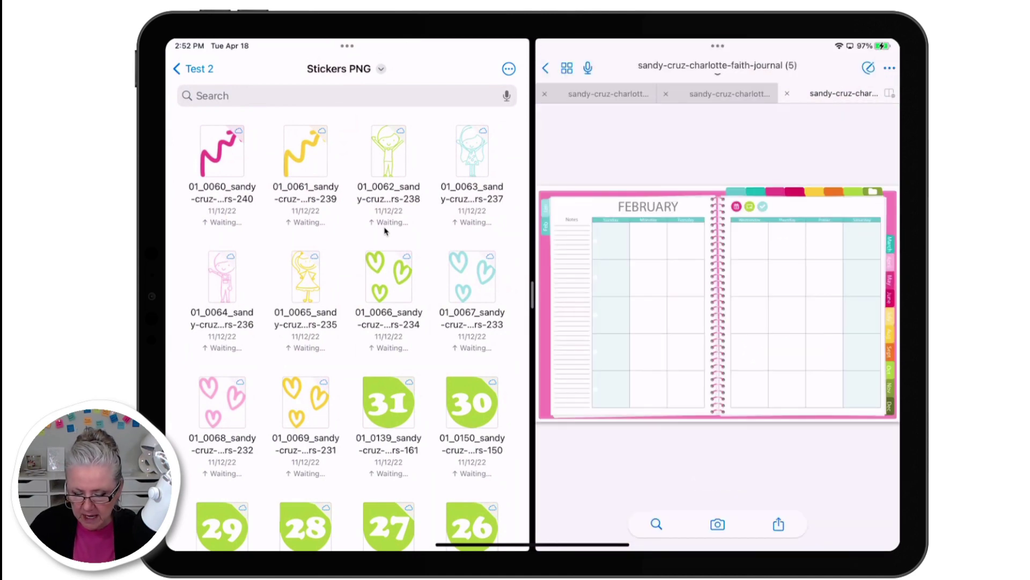
pyautogui.scroll(2, 385, 231)
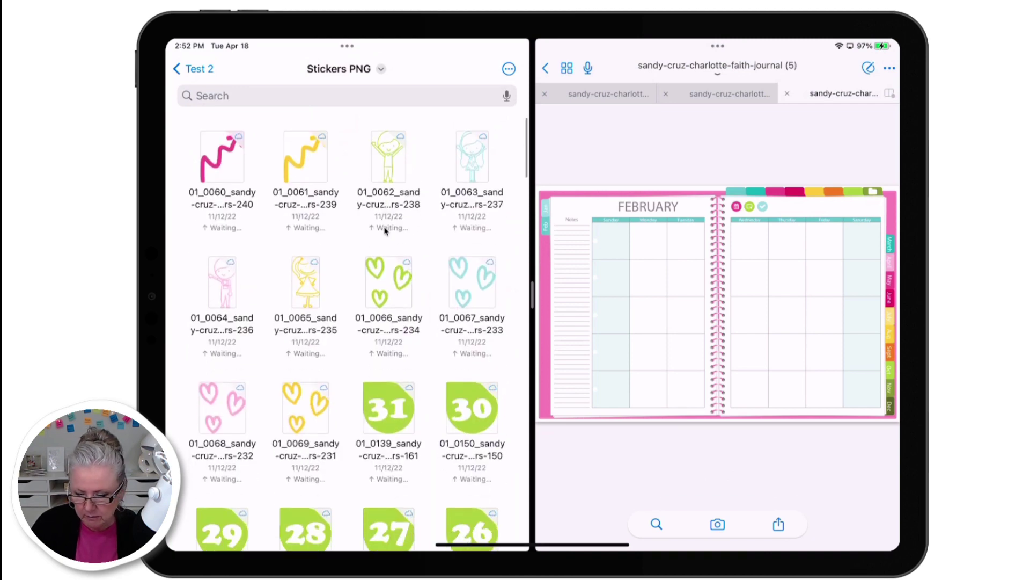
pyautogui.moveTo(532, 295)
pyautogui.mouseDown()
pyautogui.moveTo(443, 295)
pyautogui.moveTo(531, 295)
pyautogui.mouseUp()
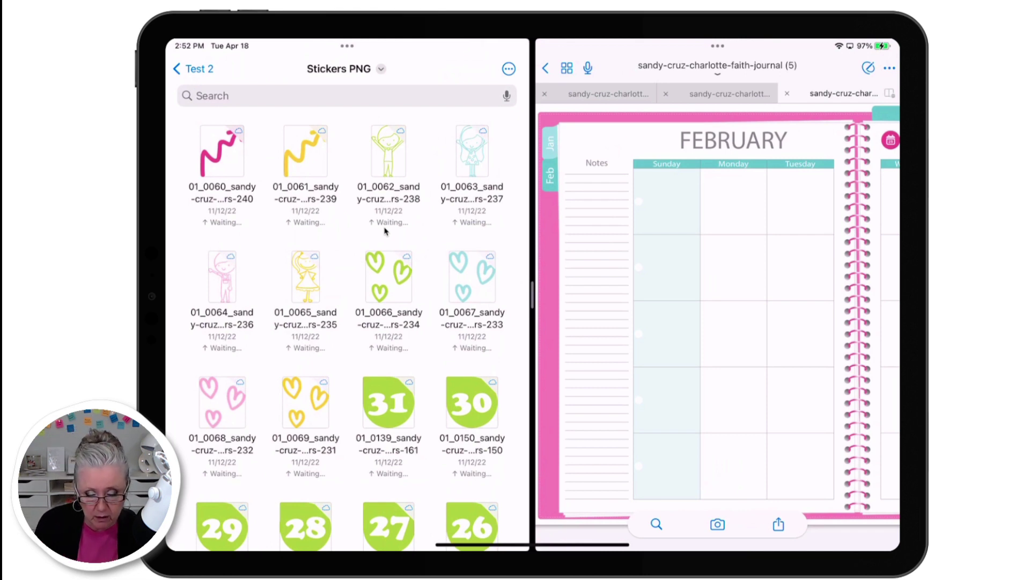
# Add the yellow arrow sticker to the February calendar and shrink it to fit the second Monday square
pyautogui.moveTo(305, 150)
pyautogui.mouseDown()
pyautogui.moveTo(299, 196)
pyautogui.moveTo(524, 327)
pyautogui.moveTo(723, 267)
pyautogui.mouseUp()
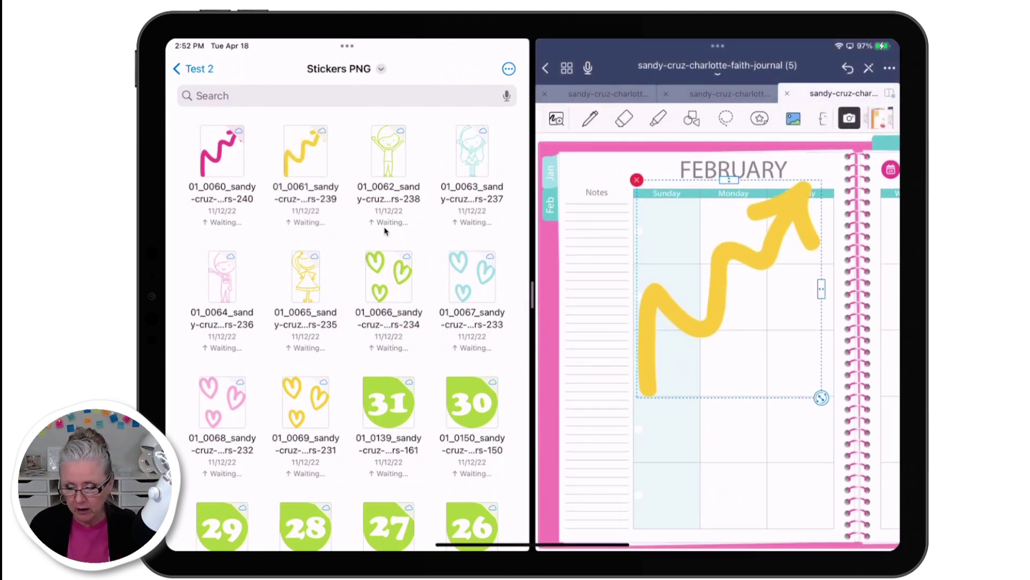
pyautogui.moveTo(821, 398)
pyautogui.mouseDown()
pyautogui.moveTo(742, 323)
pyautogui.moveTo(752, 316)
pyautogui.mouseUp()
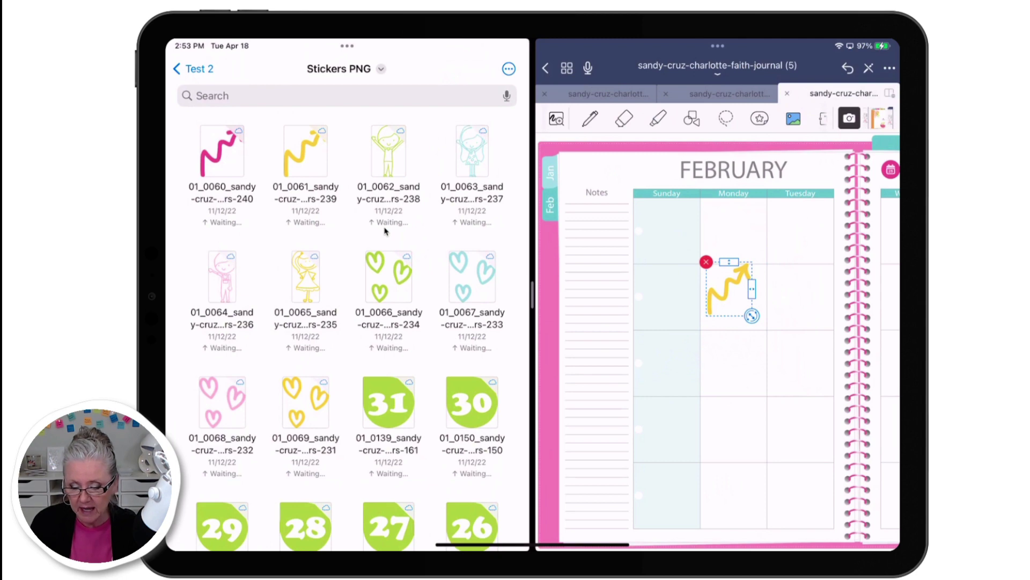
pyautogui.click(794, 376)
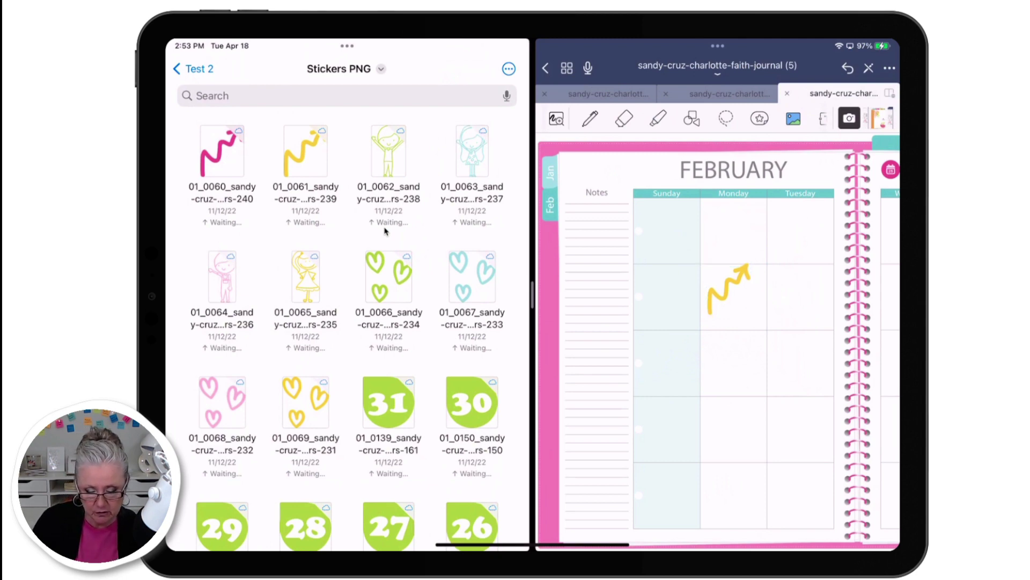
# Add the pink number 1 sticker to the February calendar, sized small in the corner of the first Wednesday square
pyautogui.scroll(-10, 385, 231)
pyautogui.scroll(6, 385, 231)
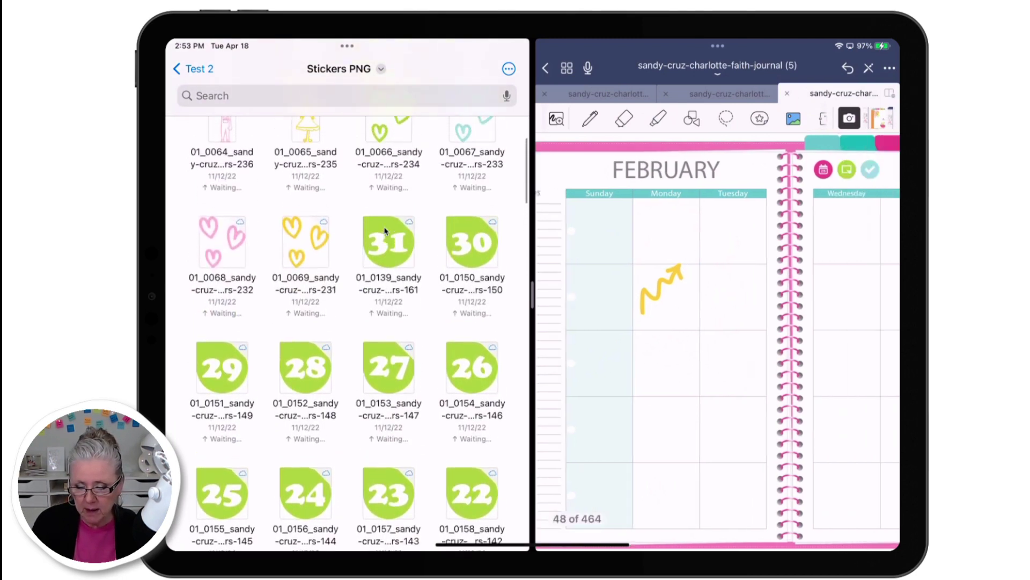
pyautogui.scroll(2, 385, 231)
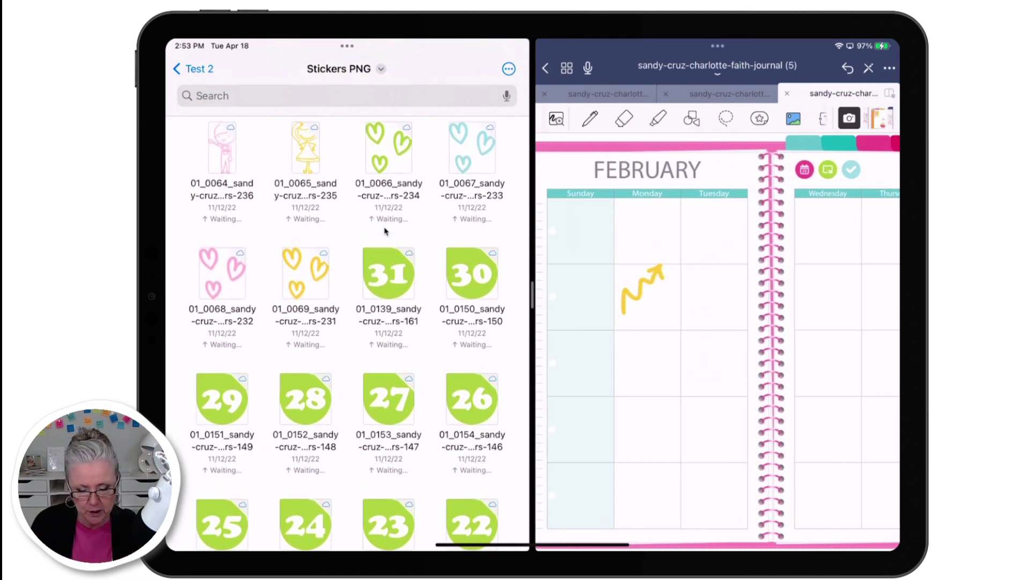
pyautogui.scroll(1, 385, 230)
pyautogui.scroll(-10, 384, 231)
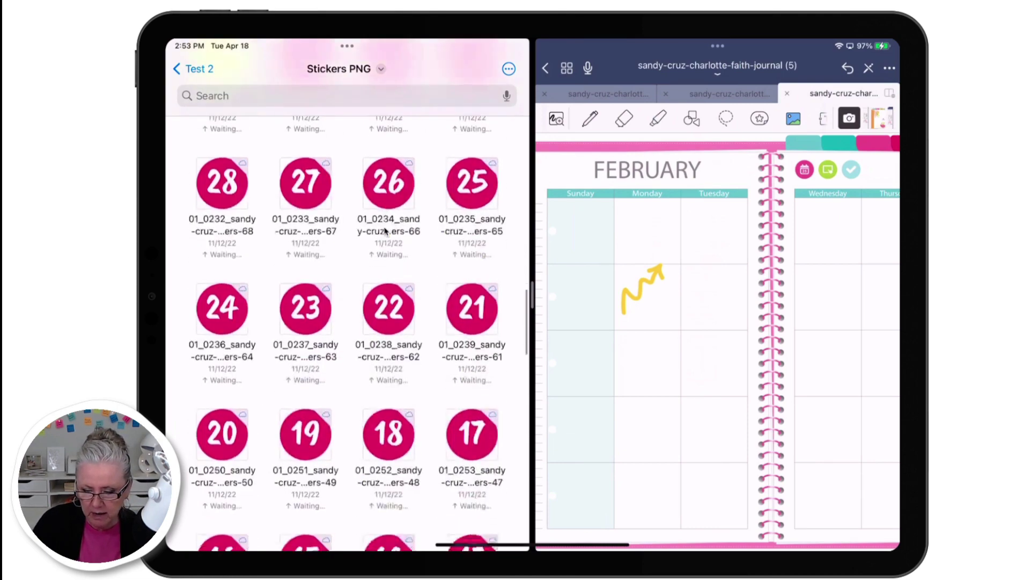
pyautogui.scroll(-3, 385, 230)
pyautogui.scroll(4, 385, 231)
pyautogui.scroll(3, 385, 231)
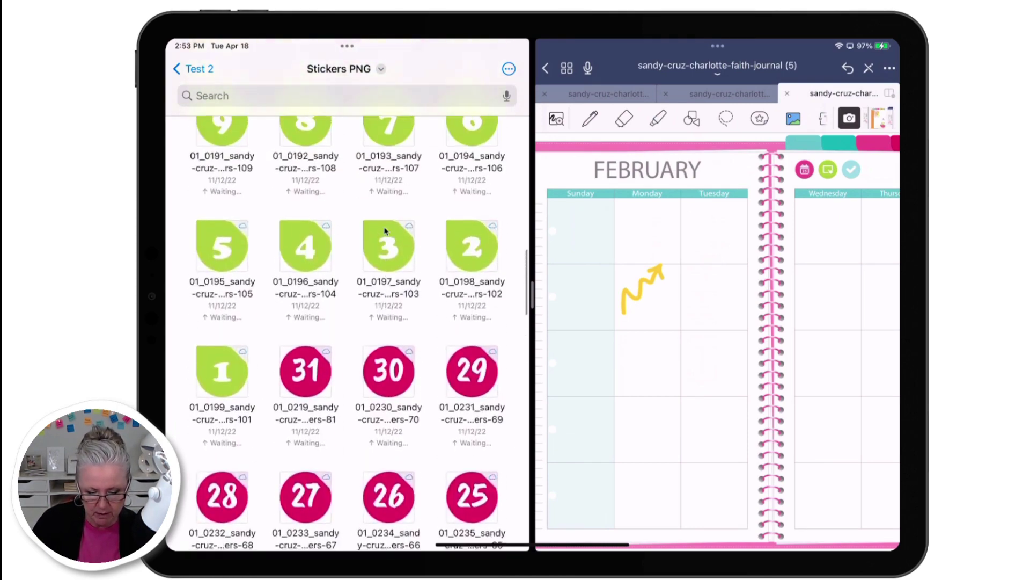
pyautogui.scroll(-10, 385, 230)
pyautogui.scroll(2, 384, 231)
pyautogui.scroll(2, 384, 231)
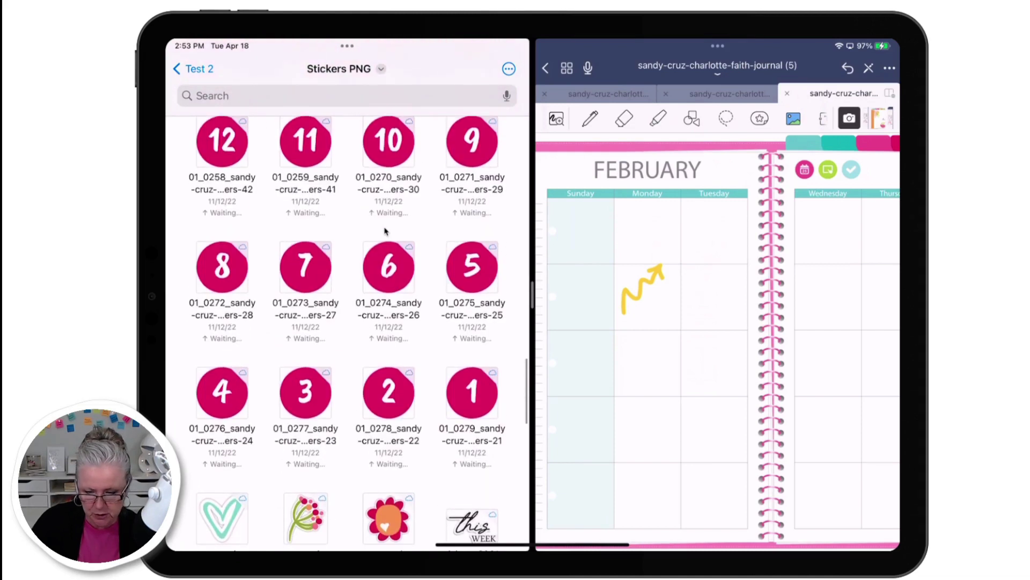
pyautogui.moveTo(472, 392); pyautogui.dragTo(815, 239)
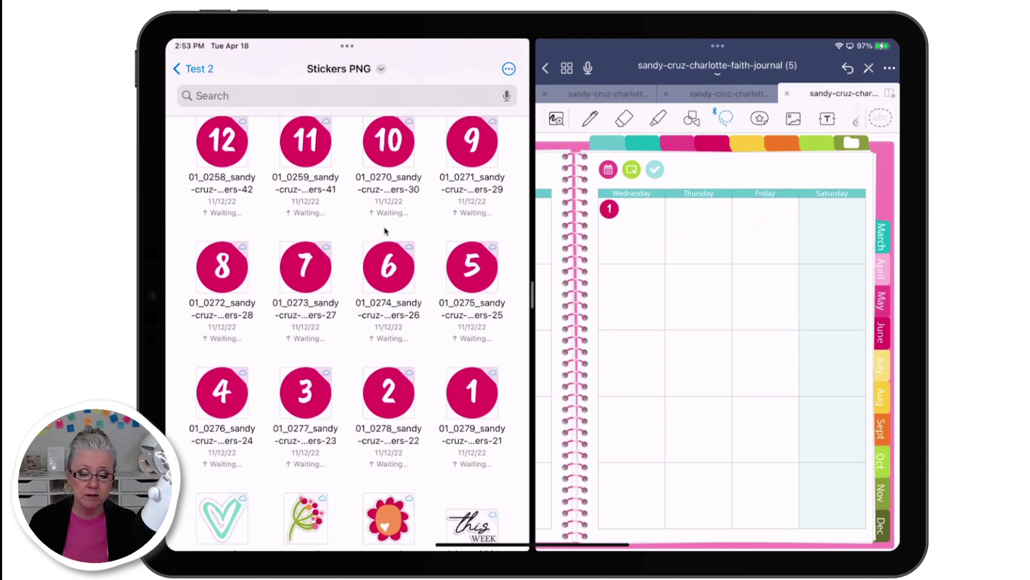
# Add the green number 11 sticker from the Stickers PNG folder to the Wednesday–Saturday page of the February calendar
pyautogui.scroll(15, 385, 231)
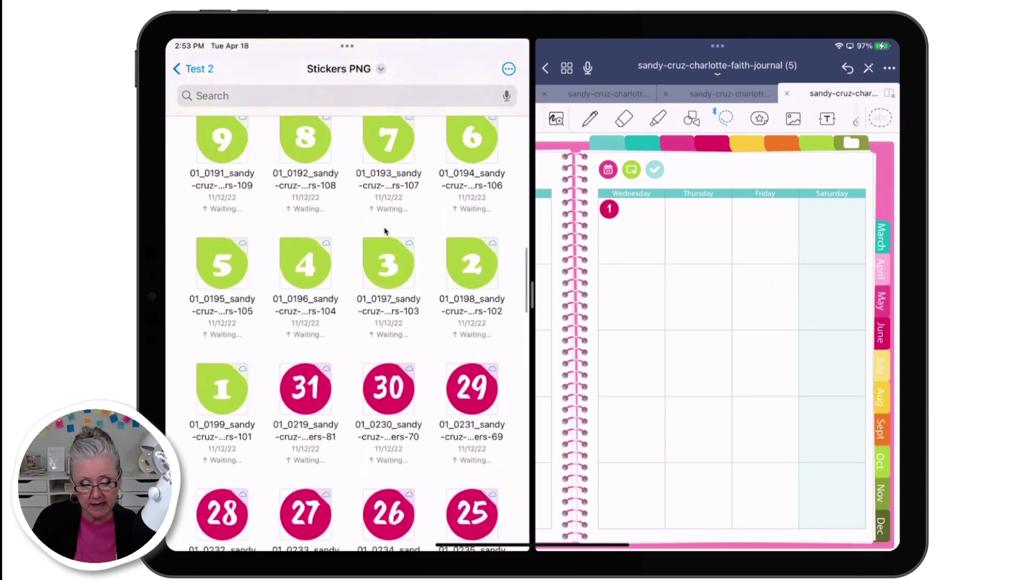
pyautogui.scroll(-2, 384, 230)
pyautogui.scroll(2, 384, 231)
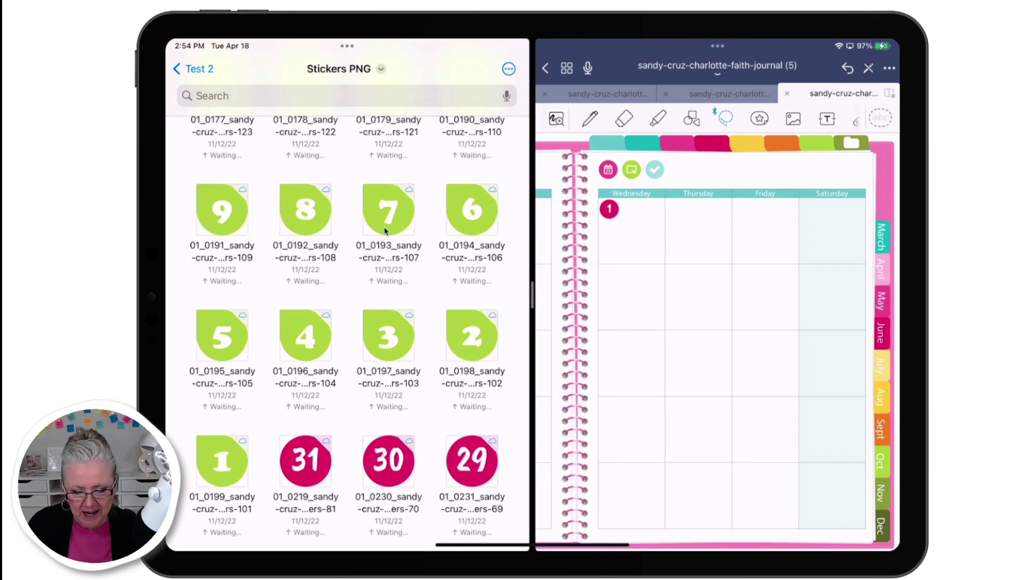
pyautogui.scroll(5, 385, 230)
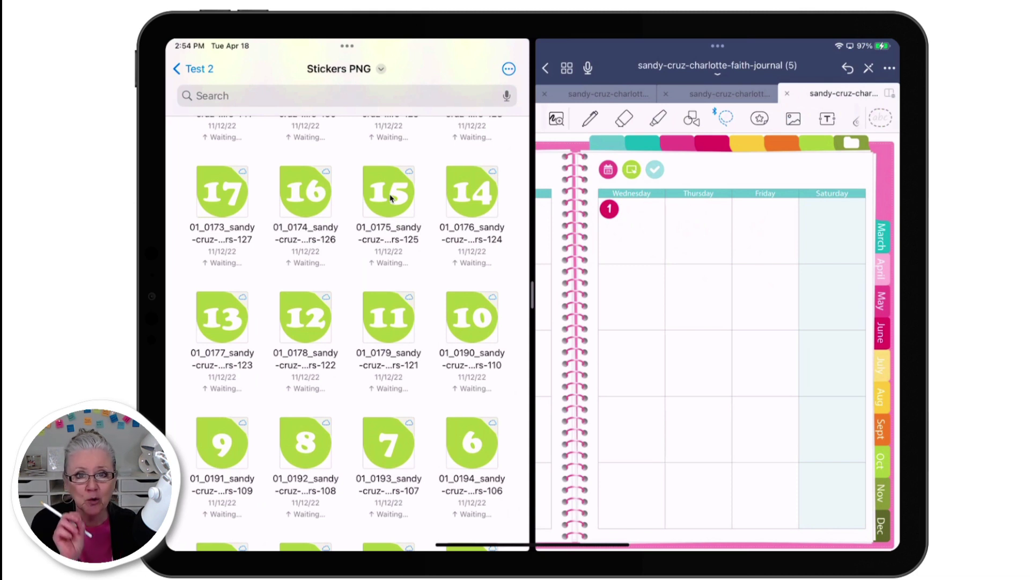
pyautogui.moveTo(389, 317); pyautogui.dragTo(712, 240)
pyautogui.scroll(3, 719, 268)
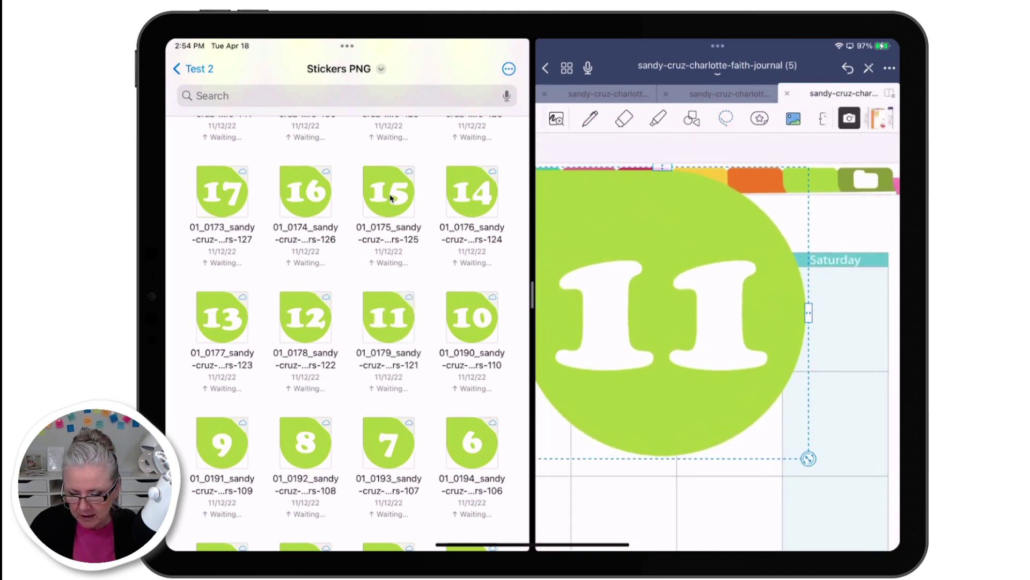